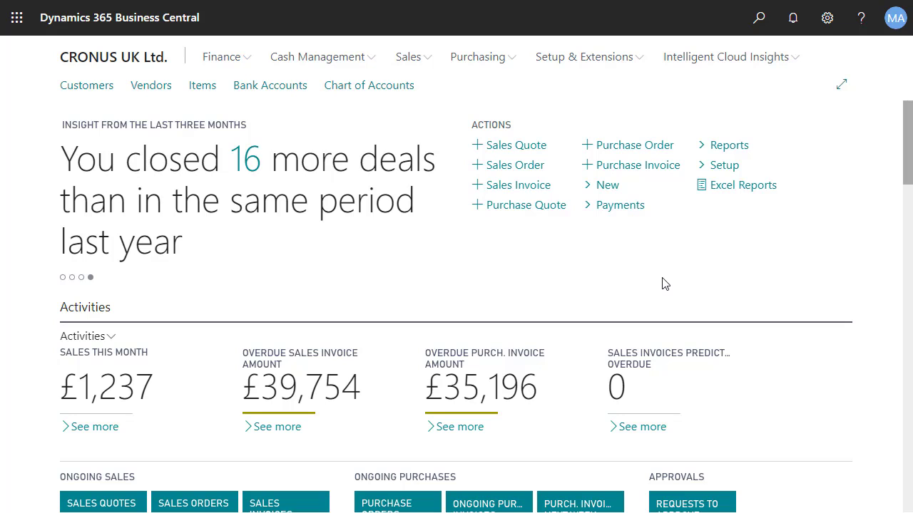
Step: Open the Microsoft Dynamics 365 Connection Setup page and review the sales order integration and automatic order and quote processing settings
left_click(758, 20)
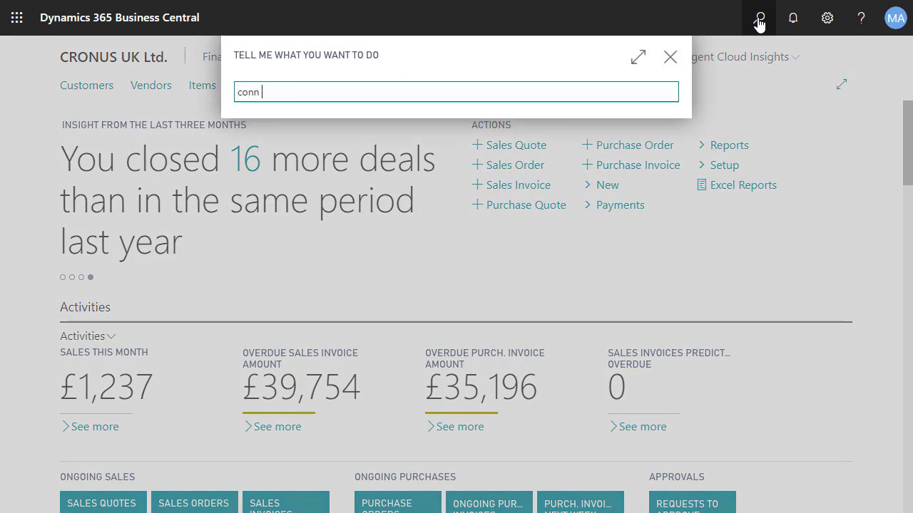
type("conn setup")
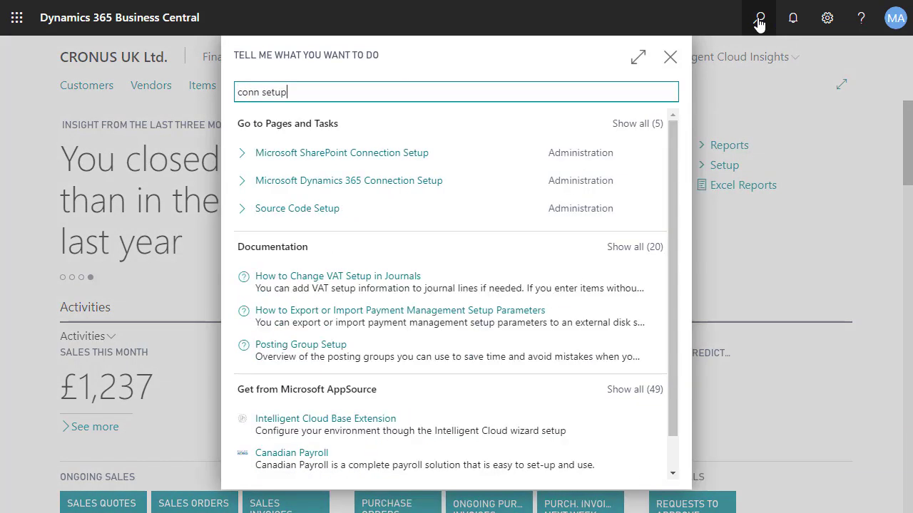
left_click(401, 181)
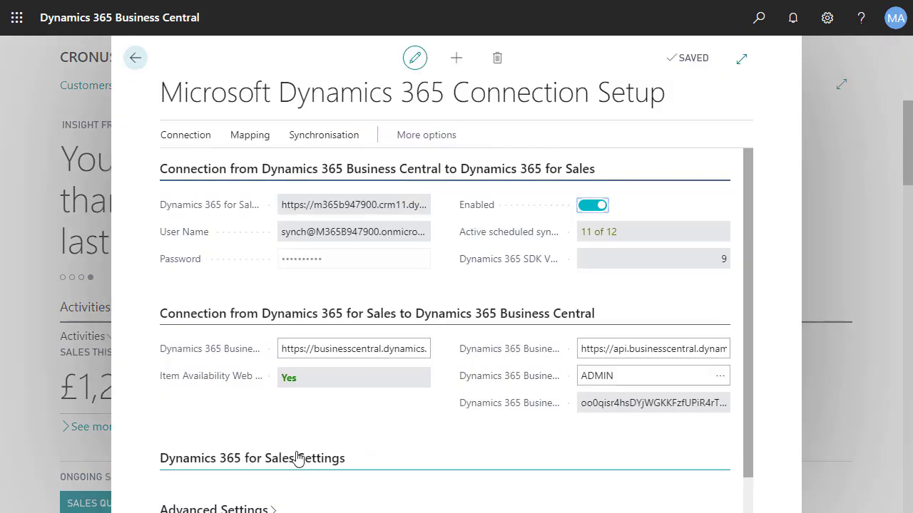
left_click_drag(748, 309, 745, 418)
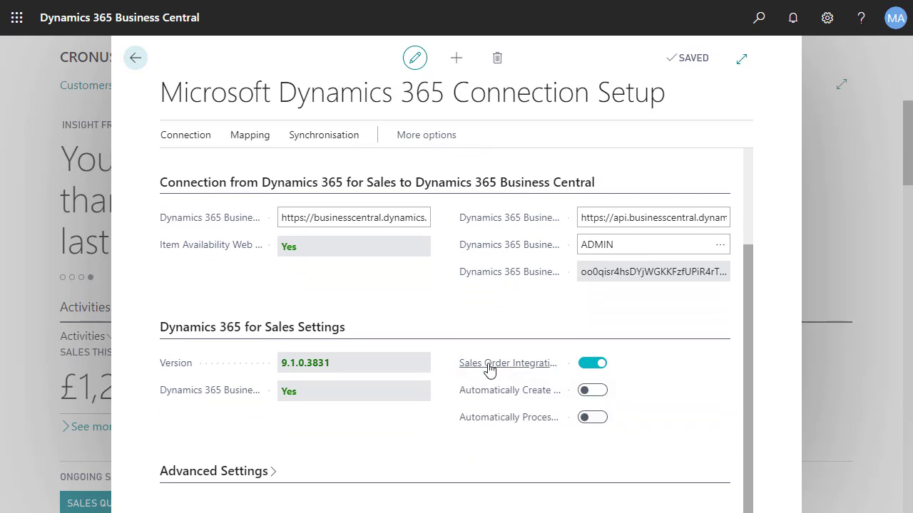
mouse_move(489, 369)
mouse_move(485, 402)
mouse_move(487, 419)
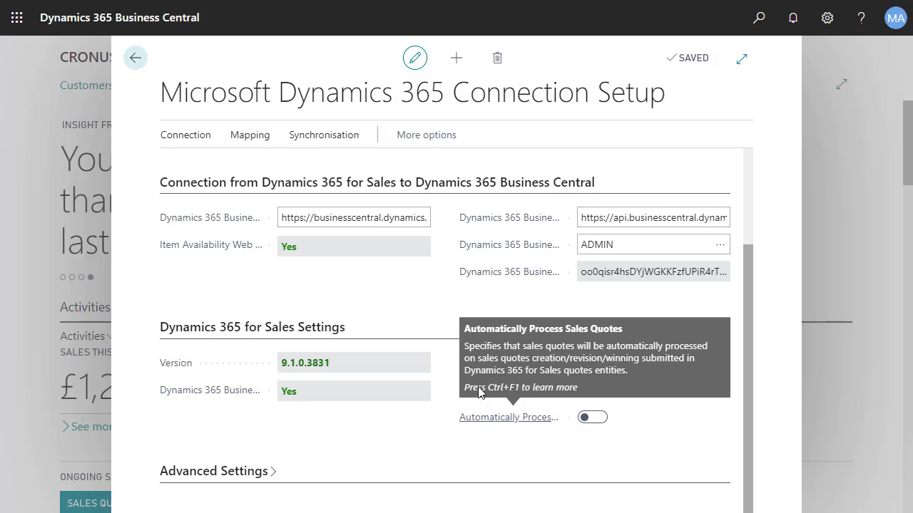
left_click(135, 60)
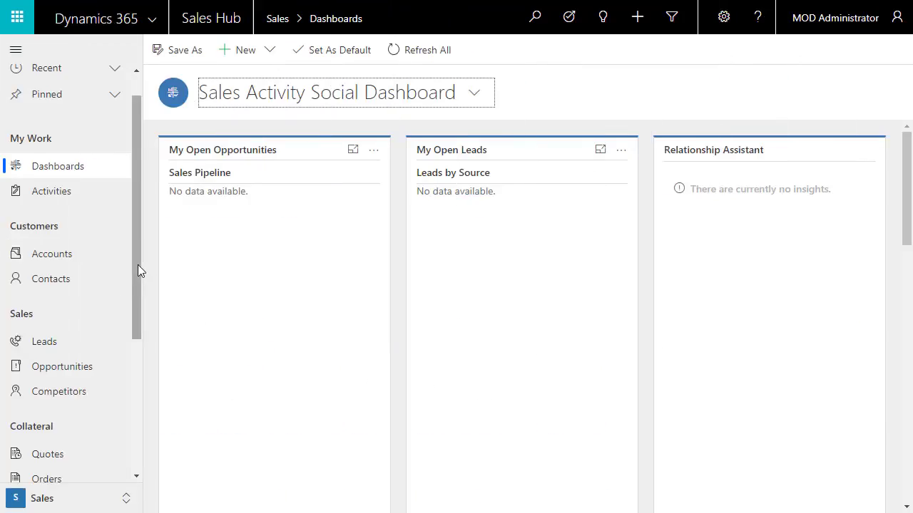
Step: Switch to Dynamics 365 Sales Hub, open the Adatum Corporation order and review its price list, shipping and customer information
scroll(134, 294, "down", 1)
scroll(135, 294, "down", 3)
left_click(11, 381)
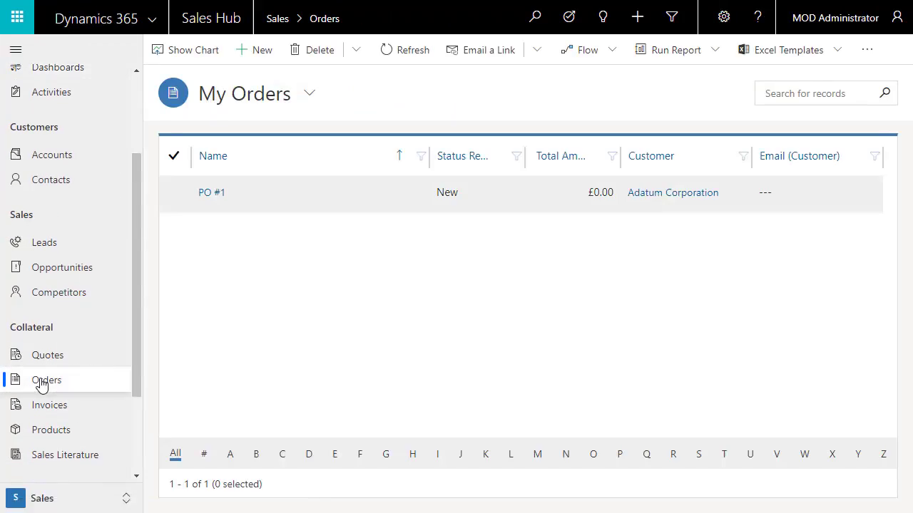
left_click(212, 195)
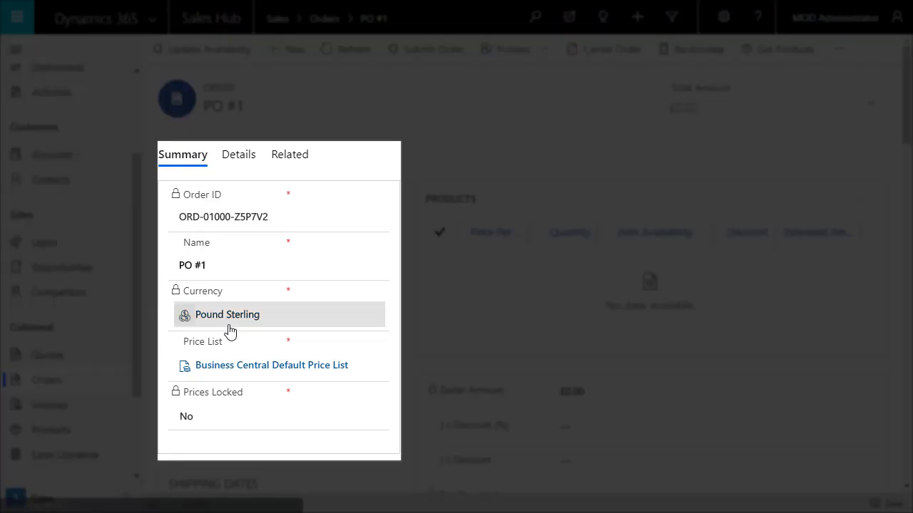
scroll(282, 400, "down", 5)
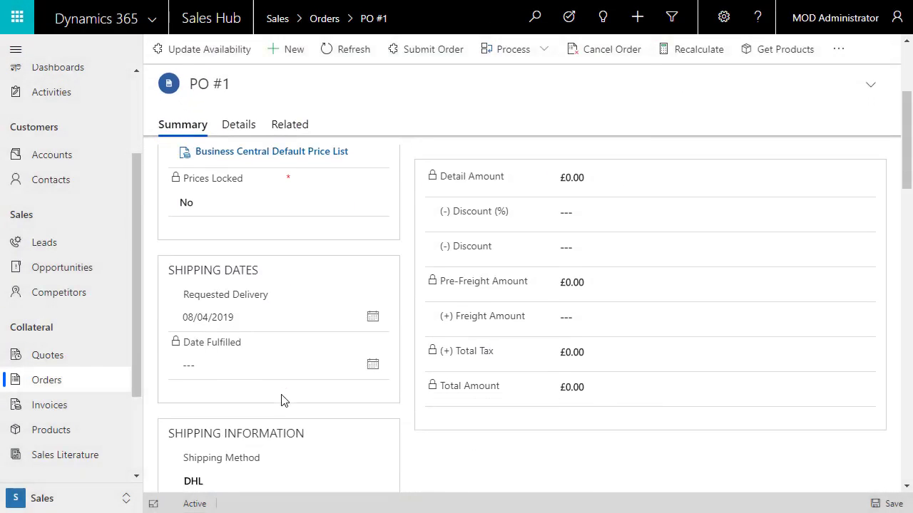
scroll(282, 400, "down", 10)
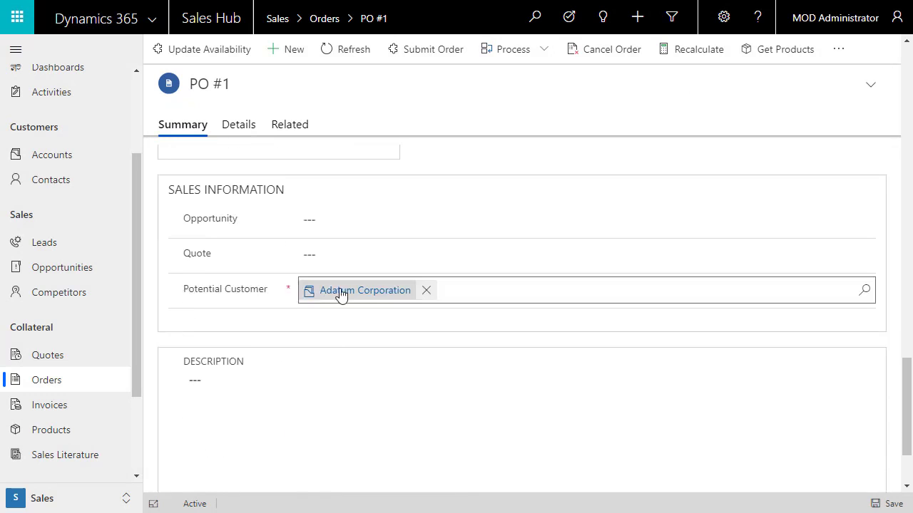
scroll(368, 295, "up", 15)
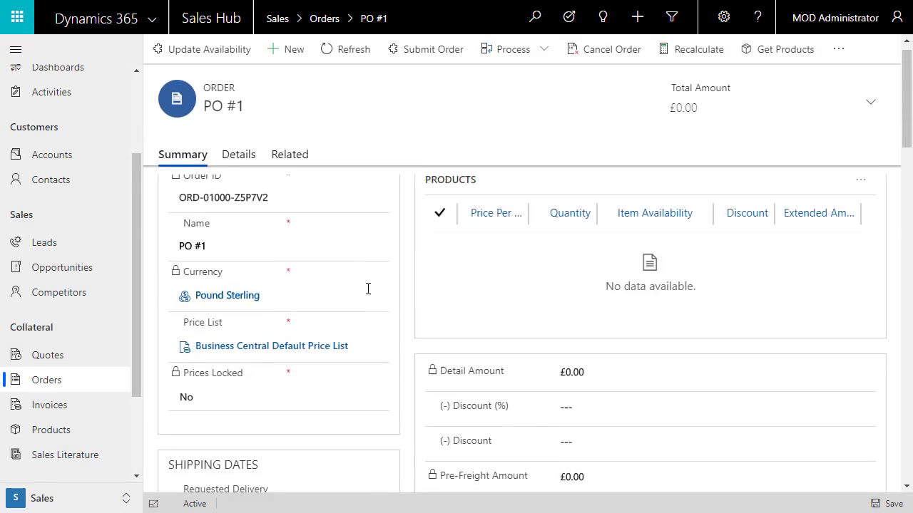
Step: Add the existing product AMSTERDAM Lamp with quantity 3 to the order and submit the order for processing
left_click(857, 204)
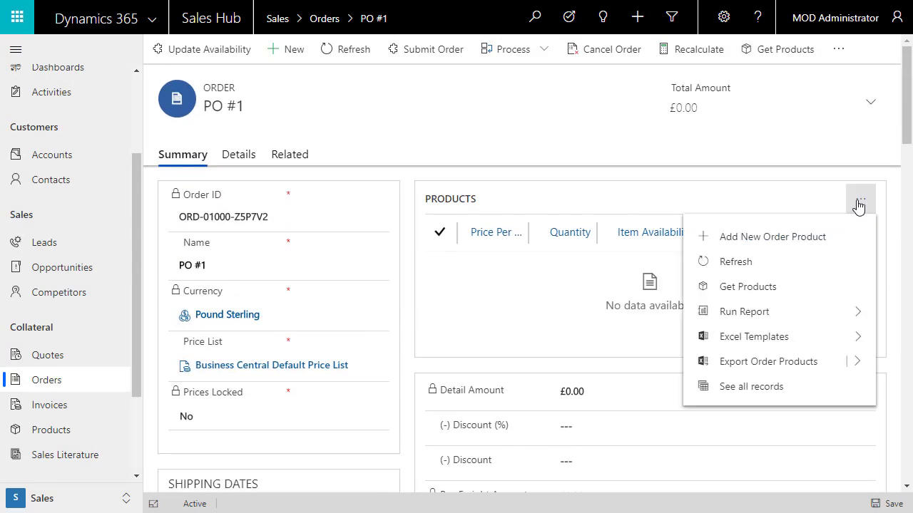
left_click(758, 244)
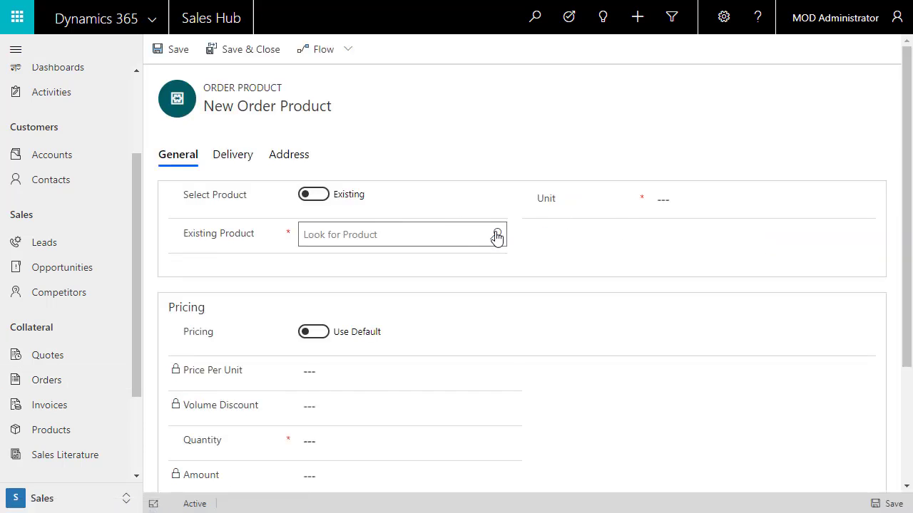
left_click(494, 236)
left_click(426, 276)
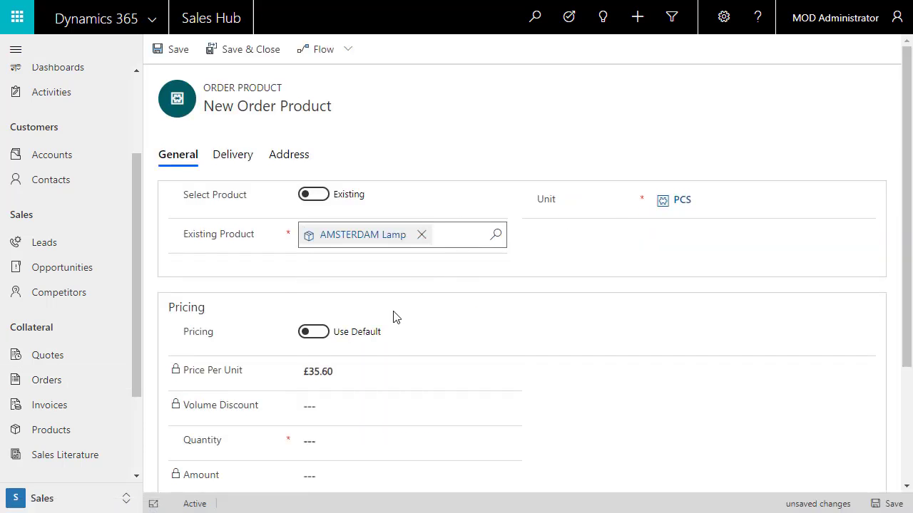
left_click(342, 438)
key("Tab")
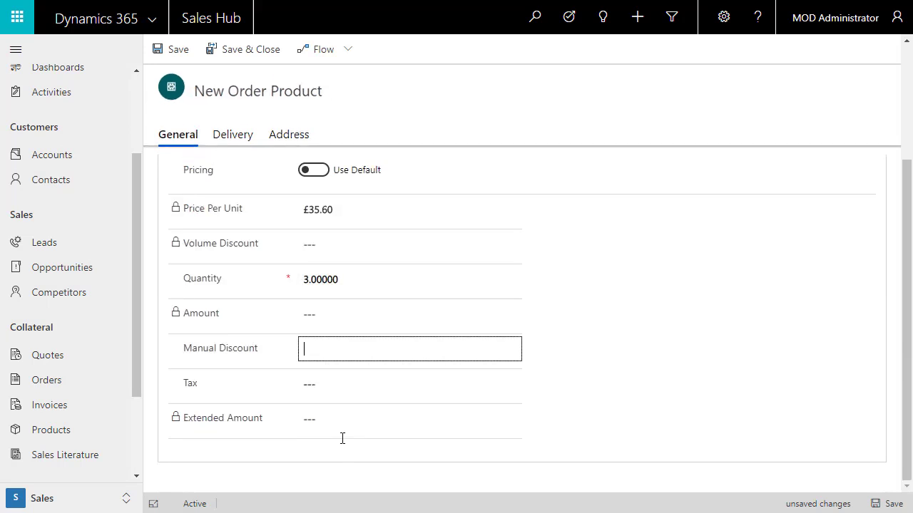
left_click(249, 49)
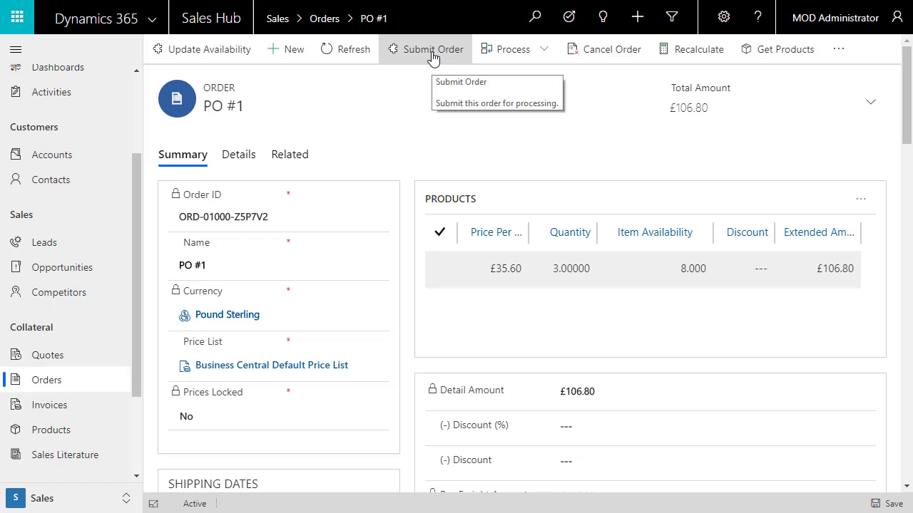
left_click(432, 56)
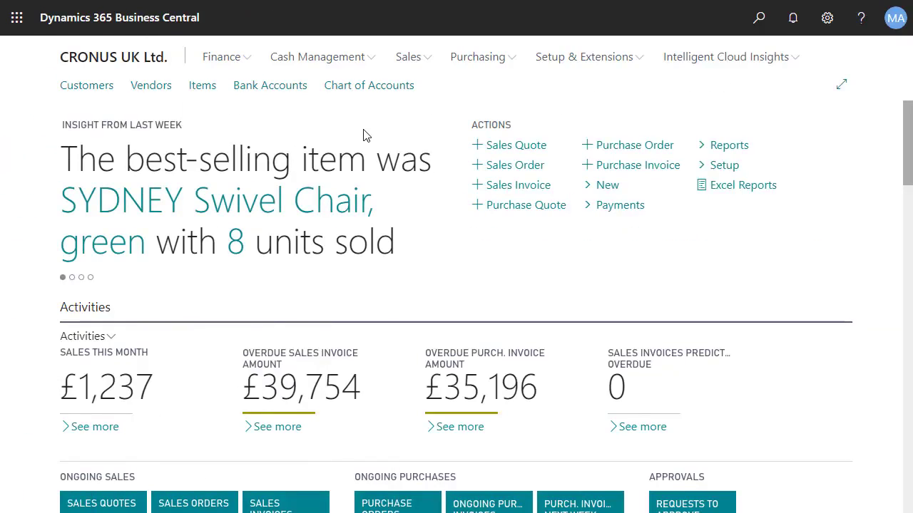
Step: Switch to Business Central, open Sales Orders - Microsoft Dynamics 365 for Sales and create the submitted order in Business Central
left_click(760, 22)
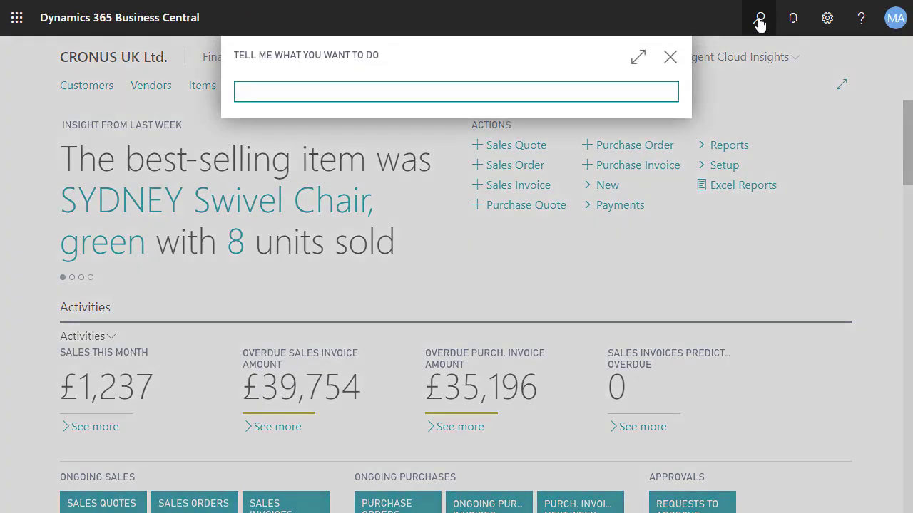
type("sale ord 365")
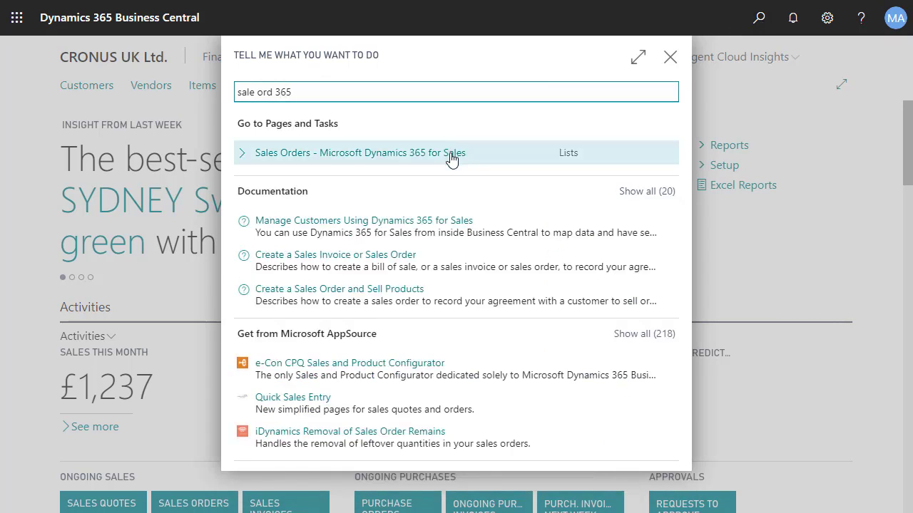
left_click(451, 158)
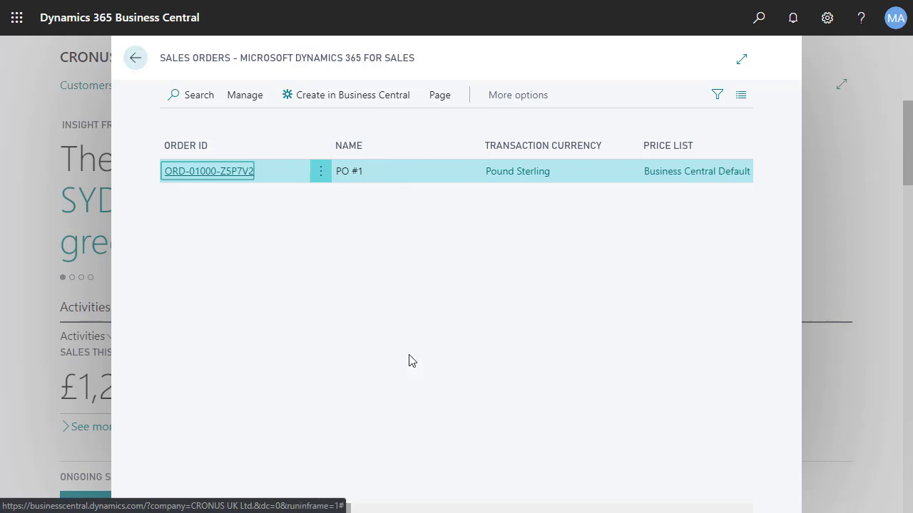
left_click_drag(345, 510, 230, 510)
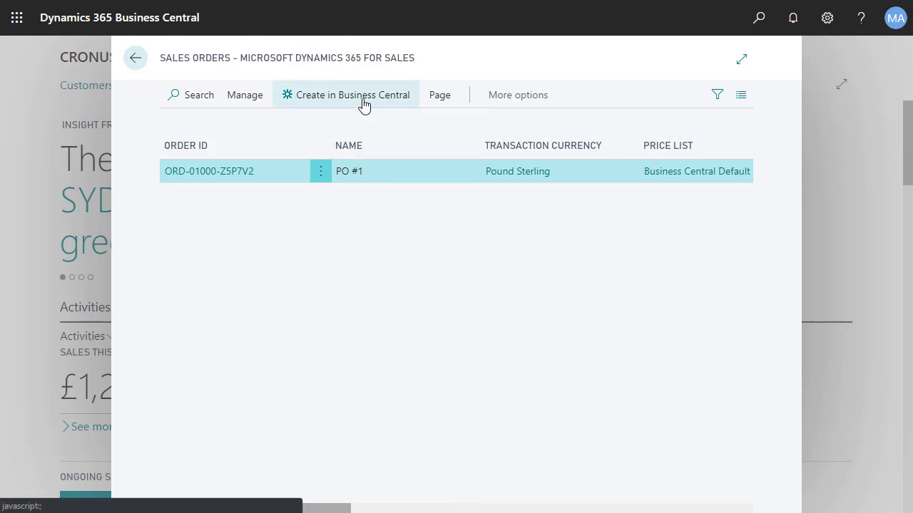
left_click(364, 105)
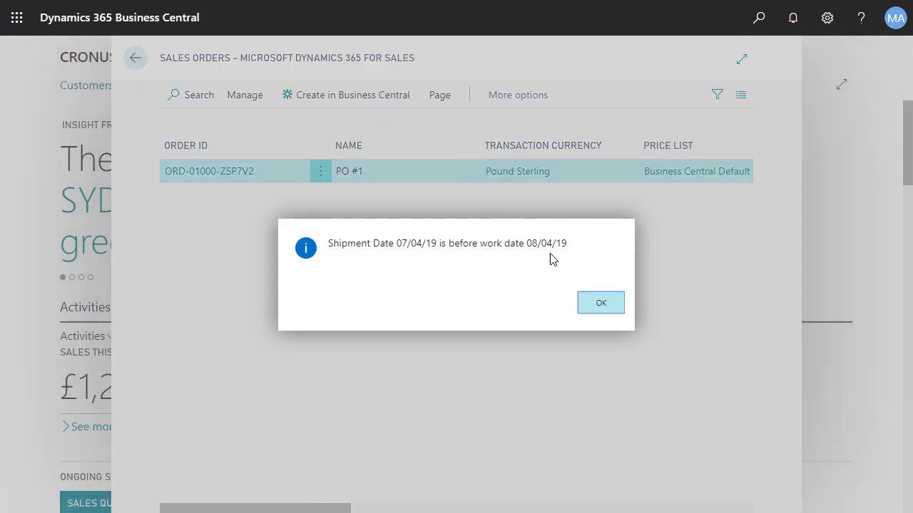
left_click(599, 304)
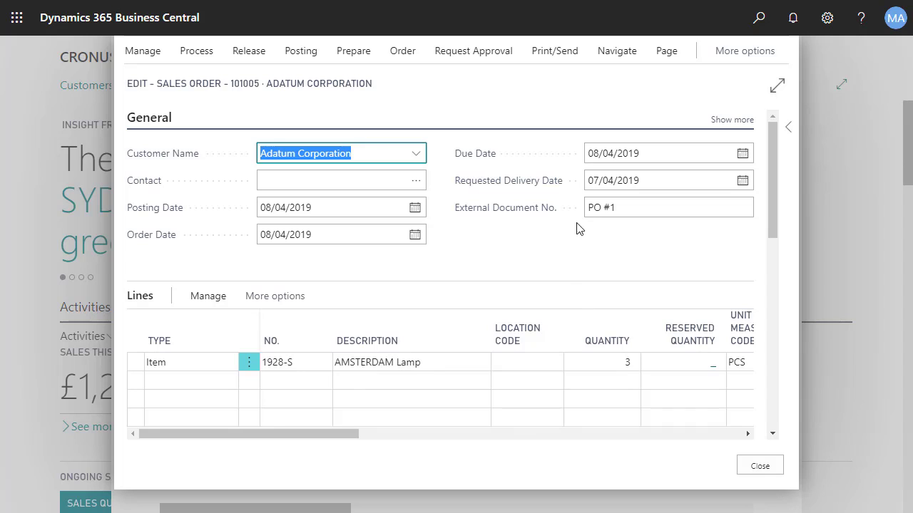
Step: Set the sales order's Requested Delivery Date to 08/04/2019 and update its lines accordingly
left_click_drag(656, 180, 594, 180)
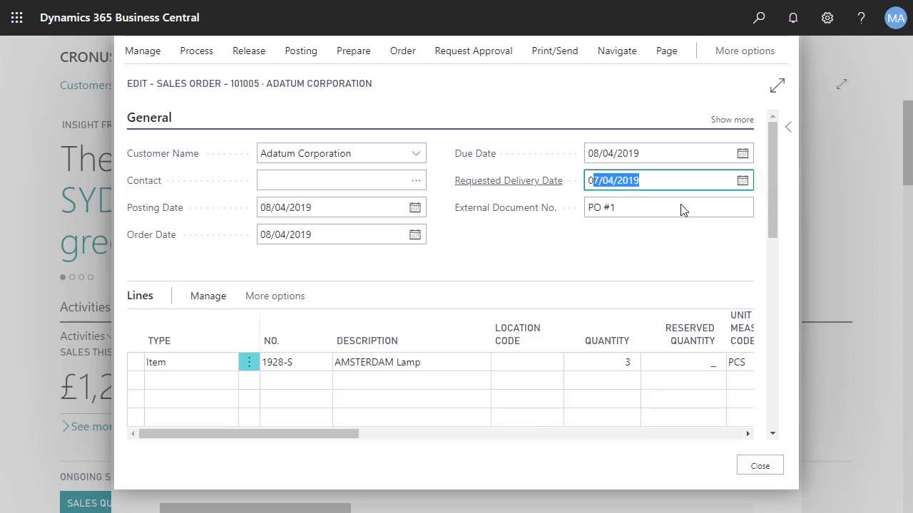
key("BackSpace")
key("BackSpace")
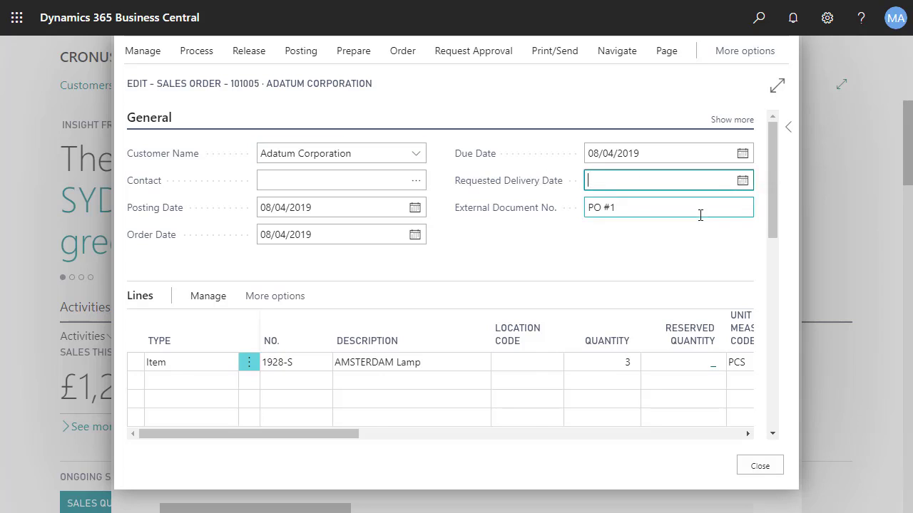
type("08")
key("Tab")
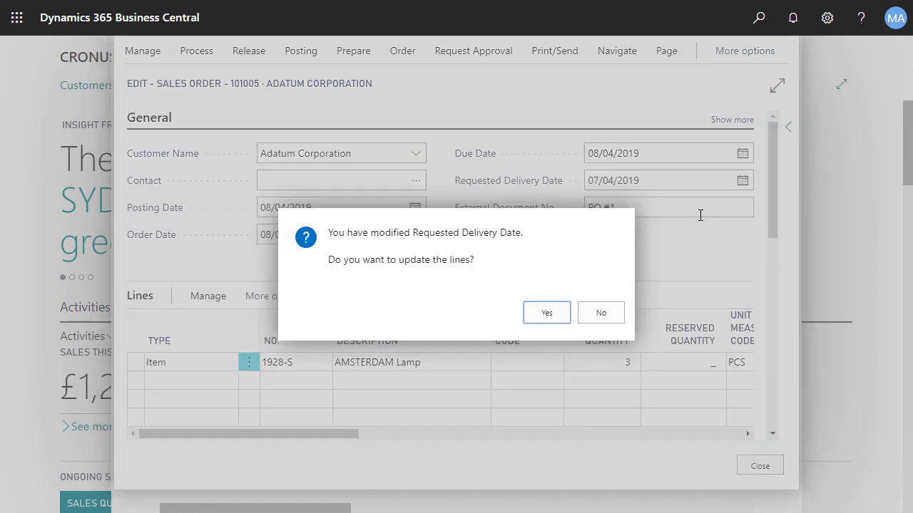
left_click(546, 313)
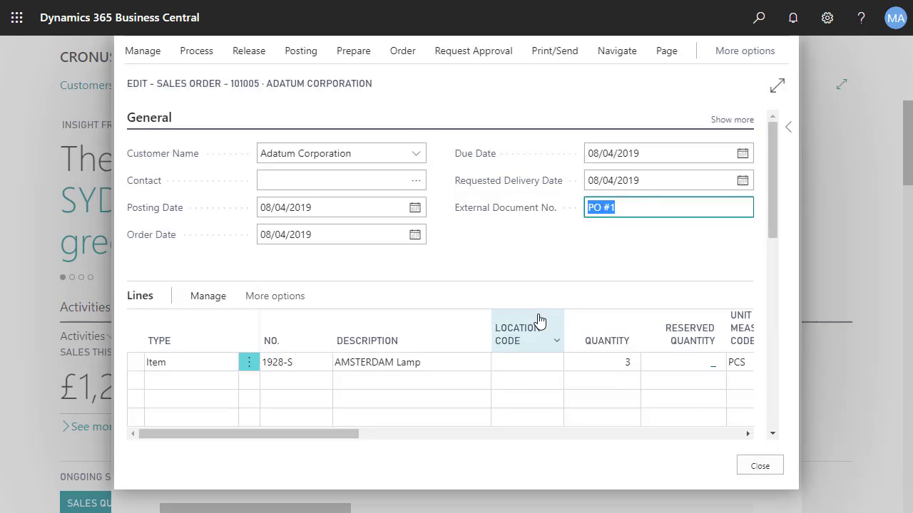
Step: Post the Adatum Corporation sales order with the Ship option only
left_click(296, 54)
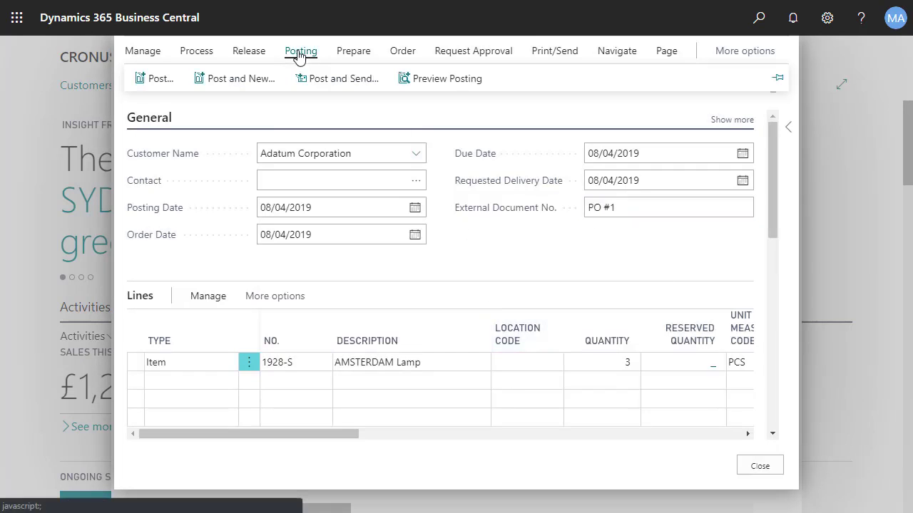
left_click(151, 79)
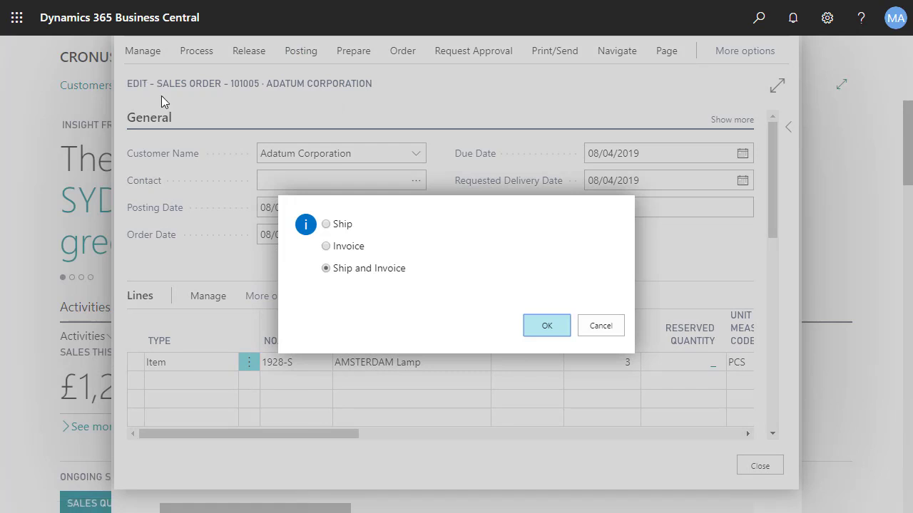
left_click(335, 225)
left_click(544, 330)
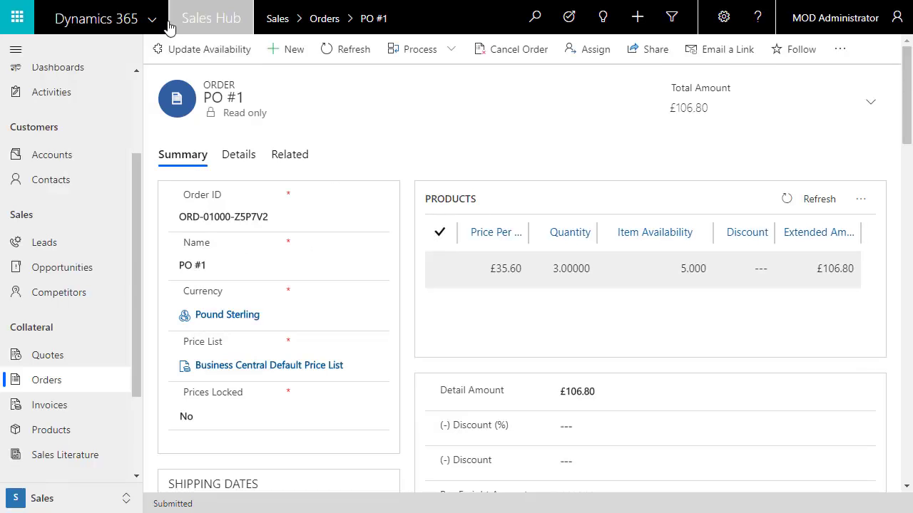
Step: Switch to Sales Hub, refresh the Adatum Corporation order and view its details
left_click(357, 56)
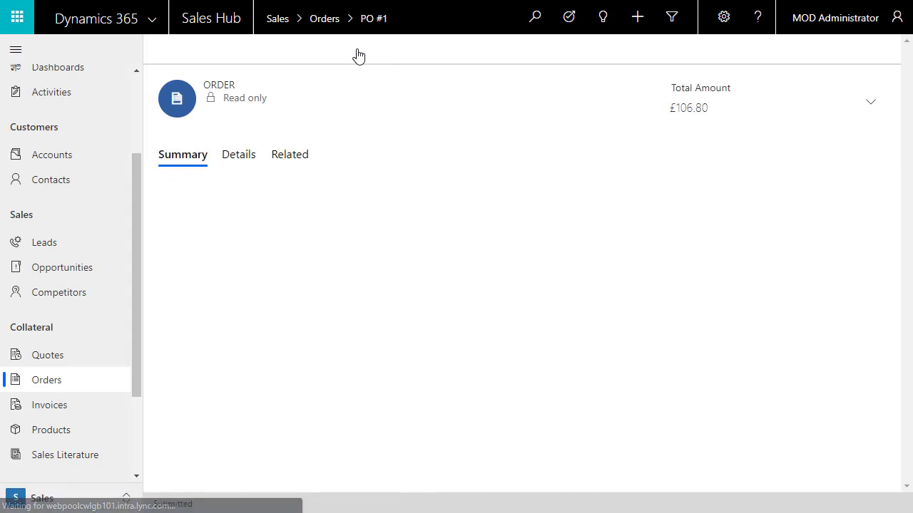
left_click(242, 158)
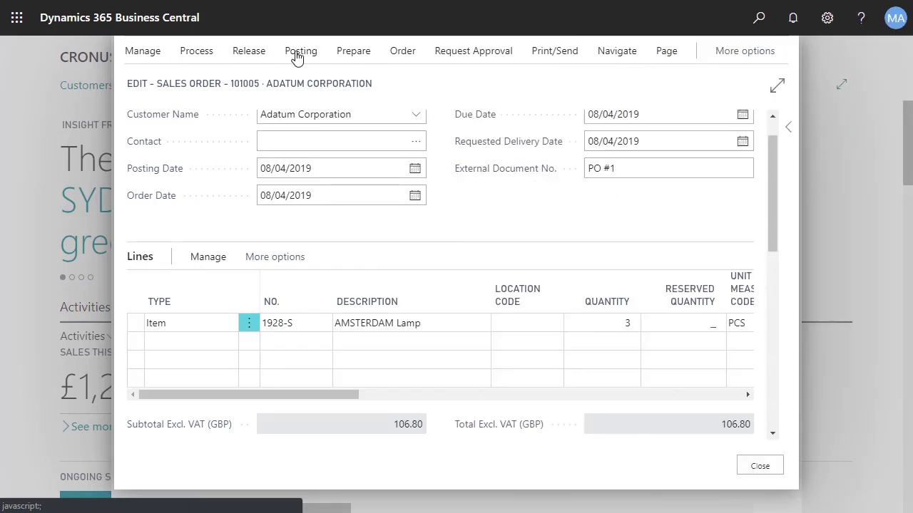
Step: Return to Business Central and post the Adatum Corporation sales order with the Invoice option
left_click(297, 56)
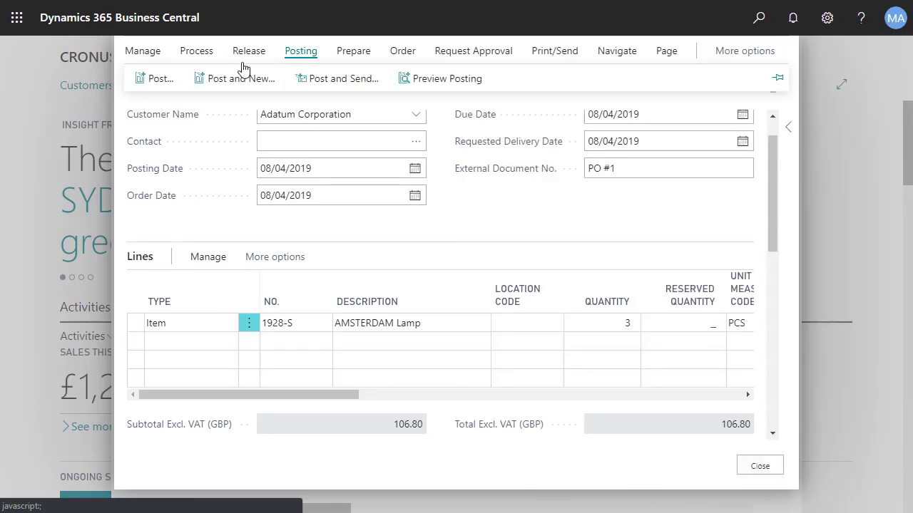
left_click(157, 80)
left_click(361, 246)
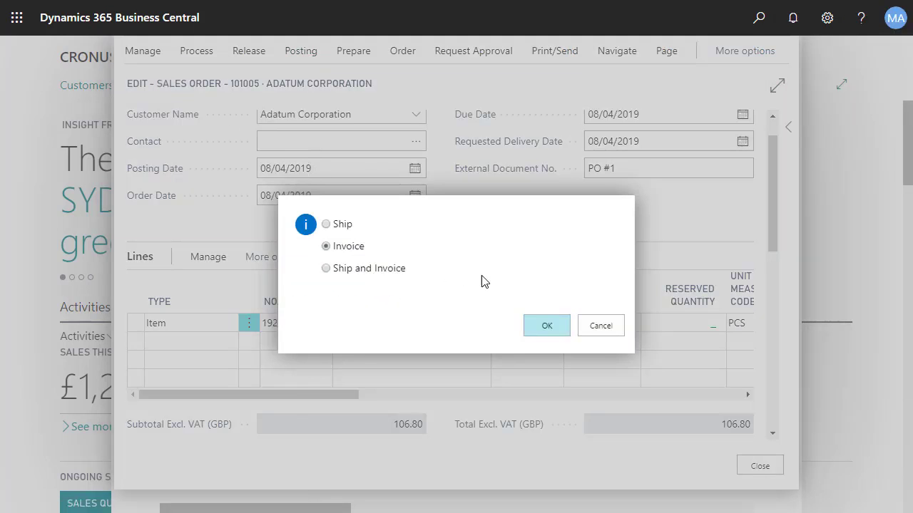
left_click(549, 330)
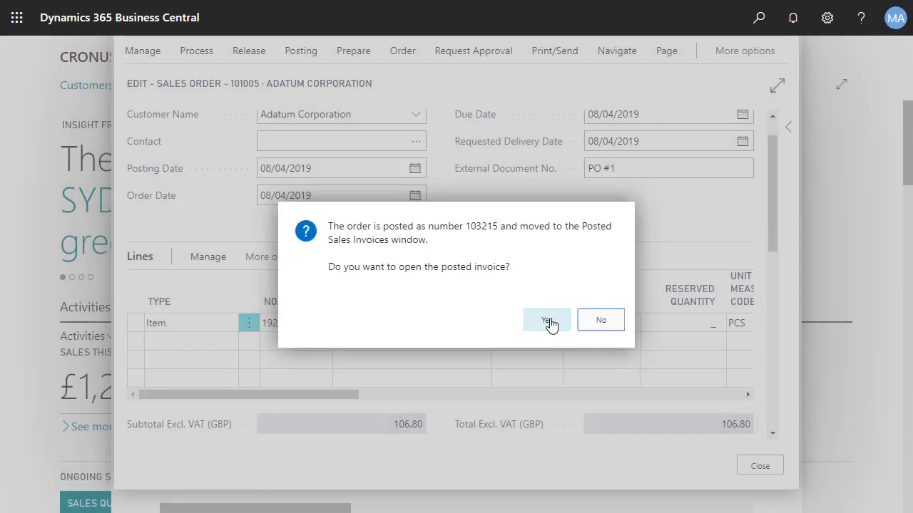
Step: Open the posted Adatum Corporation sales invoice, create it as an invoice in Dynamics 365 for Sales, and dismiss the notification
left_click(550, 324)
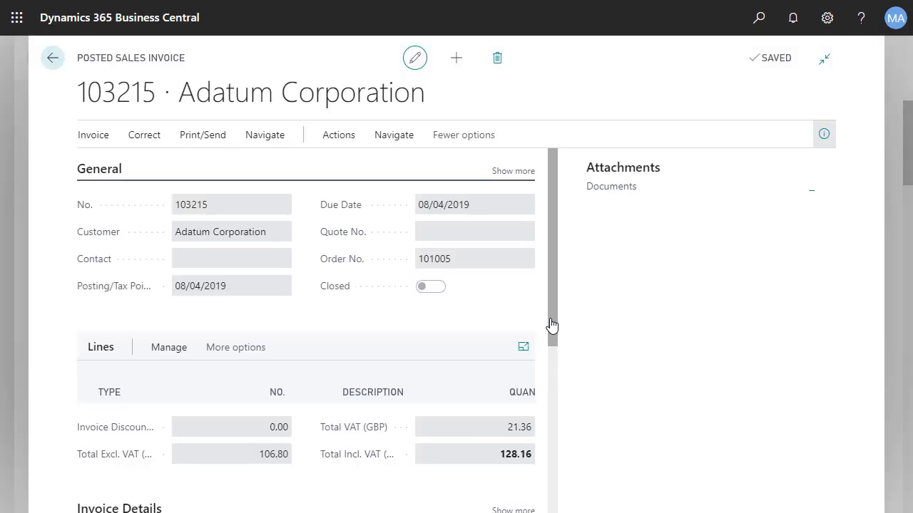
left_click(343, 137)
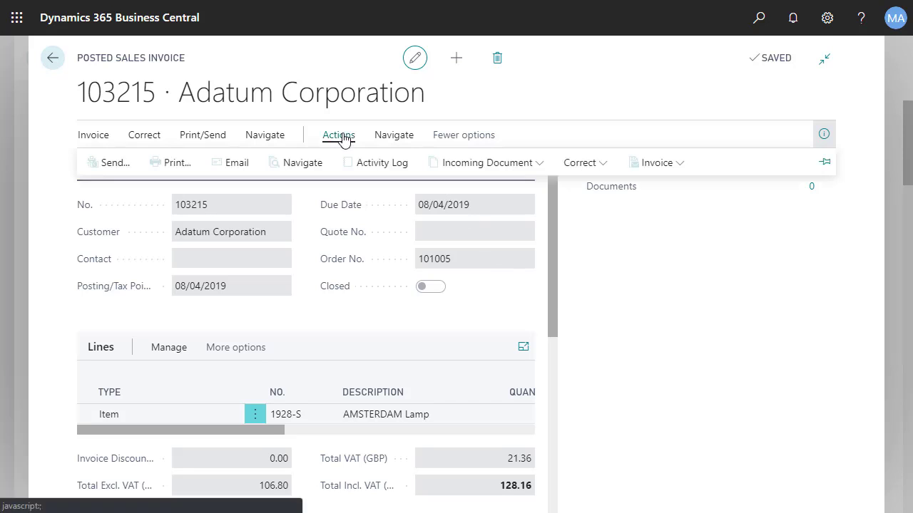
left_click(394, 139)
left_click(256, 164)
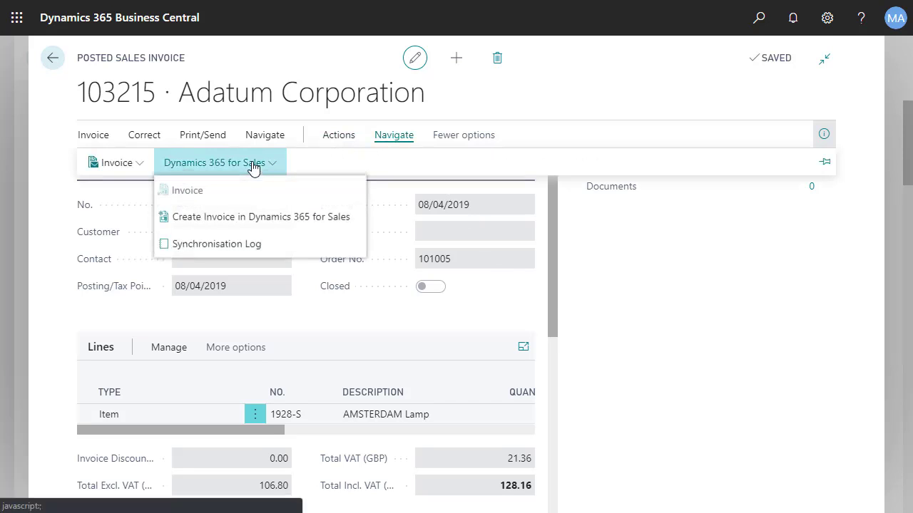
left_click(258, 218)
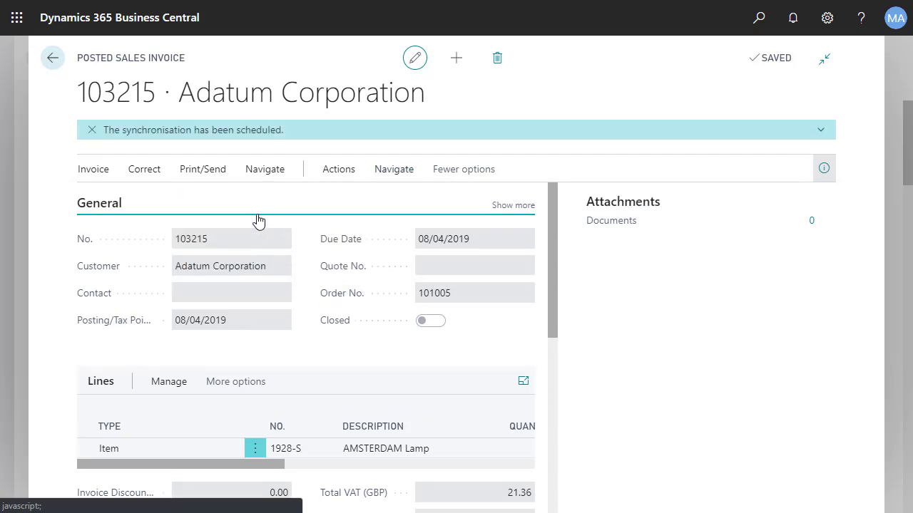
left_click(93, 132)
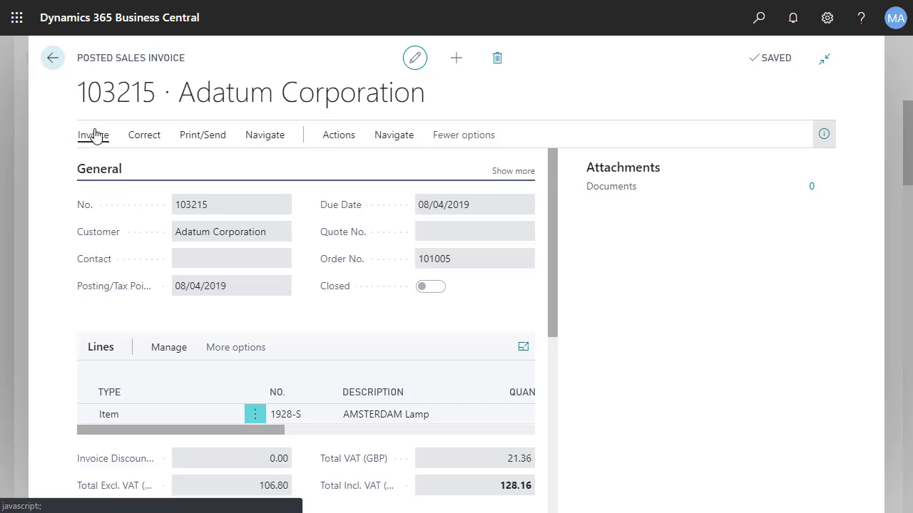
Step: Check the Dynamics 365 for Sales synchronisation log of the posted invoice and leave it
left_click(389, 136)
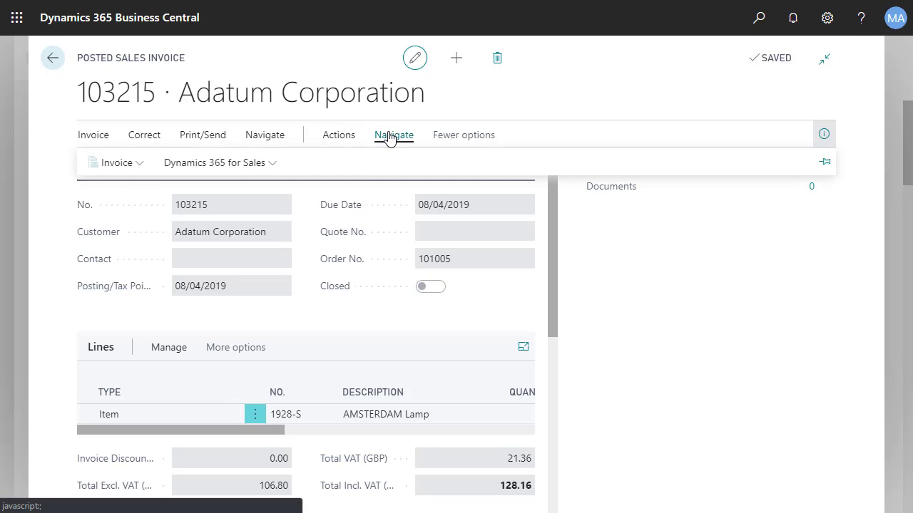
left_click(236, 171)
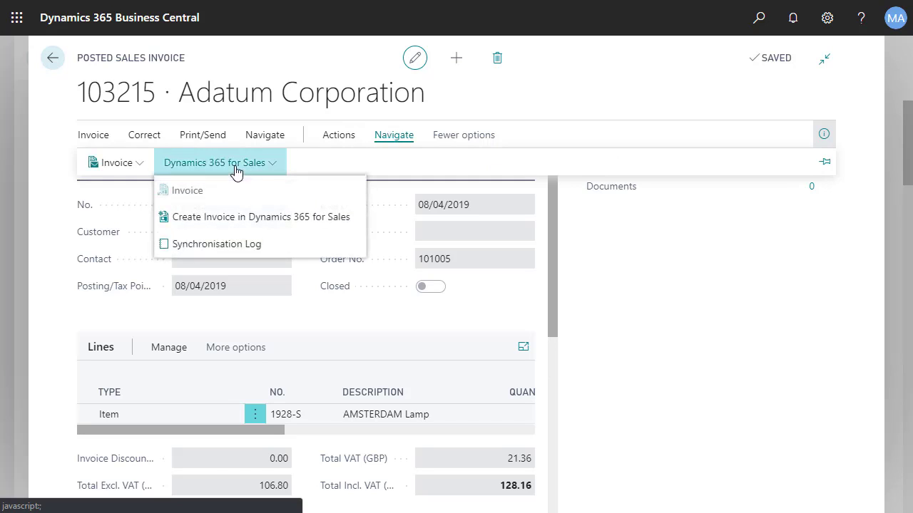
left_click(254, 246)
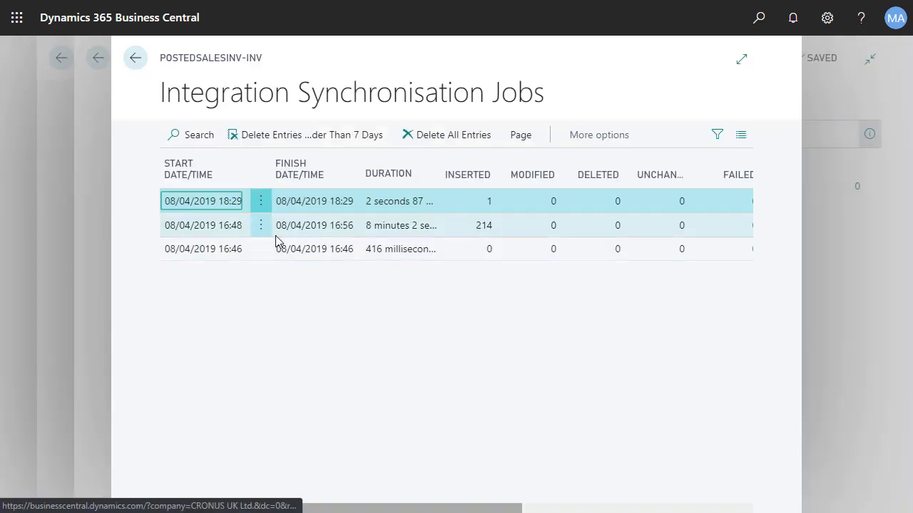
left_click(135, 59)
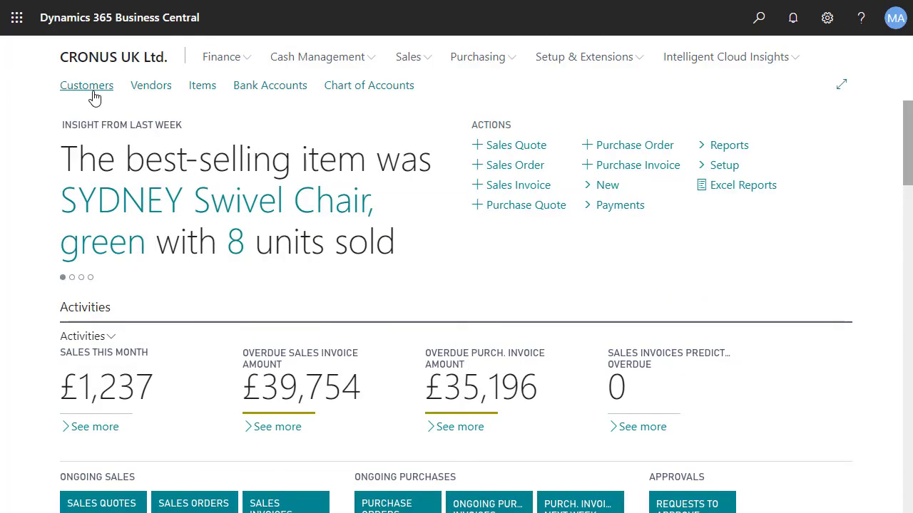
Step: Open customer payment registration from the Adatum Corporation customer card, accepting the PAYMENT template, PMT REG batch and CHECKING bank account
left_click(93, 93)
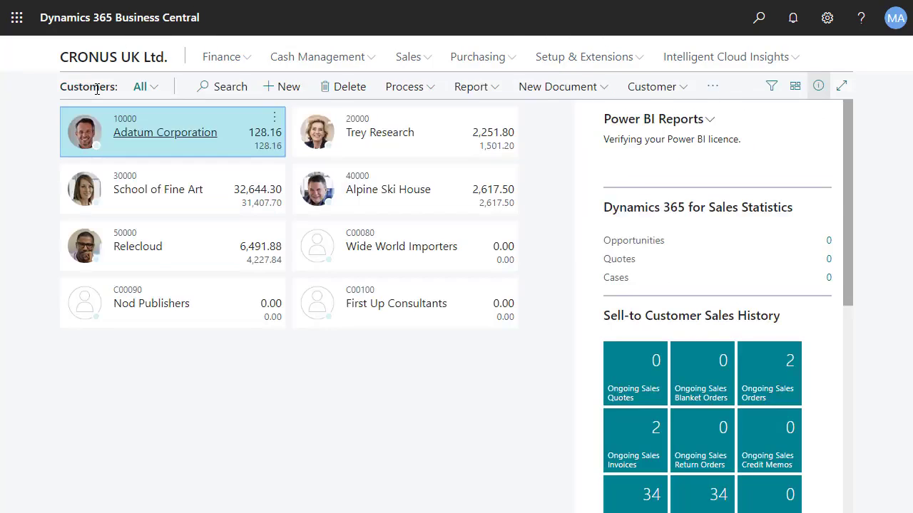
left_click(228, 136)
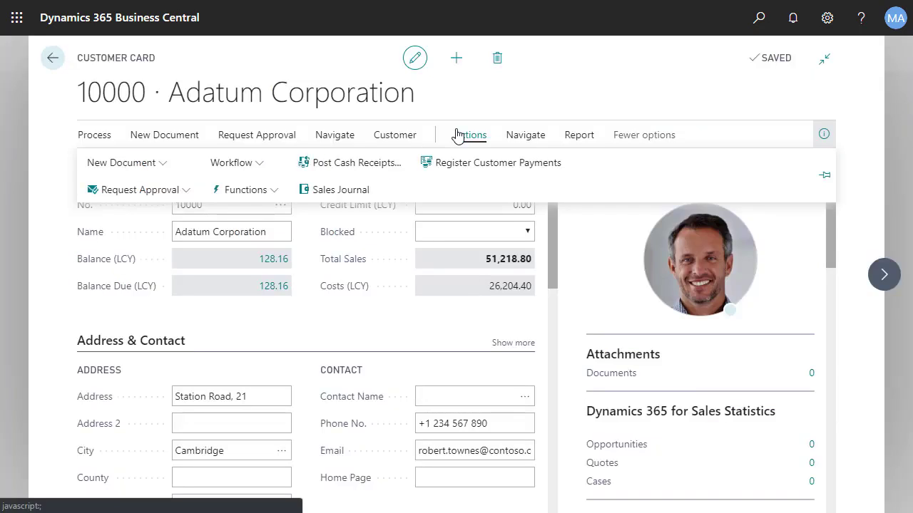
left_click(496, 166)
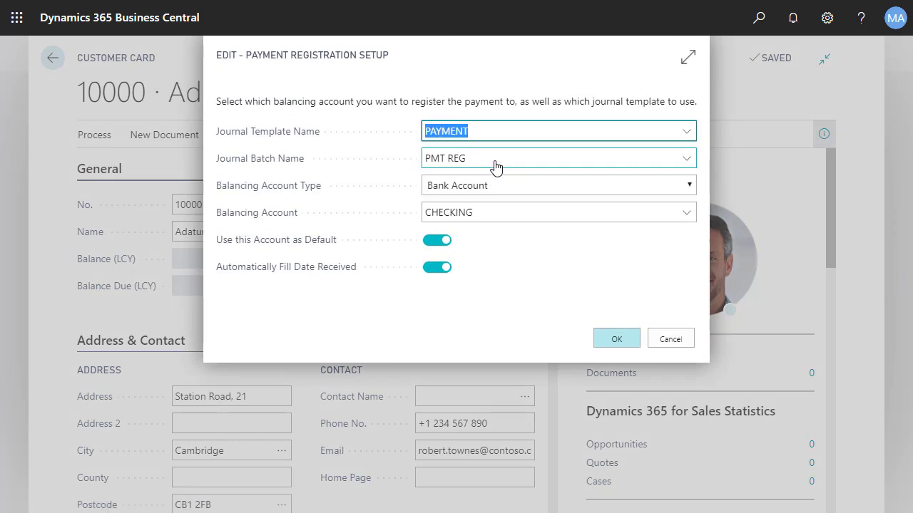
left_click(616, 339)
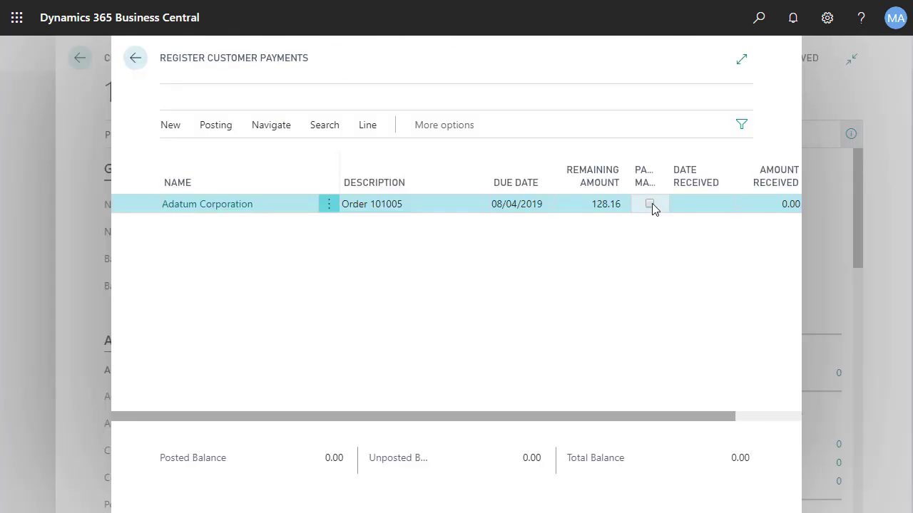
Step: Mark the Adatum Corporation payment for Order 101005 as made, post it and return to the customer card
left_click(650, 205)
left_click_drag(633, 413, 489, 403)
left_click(215, 127)
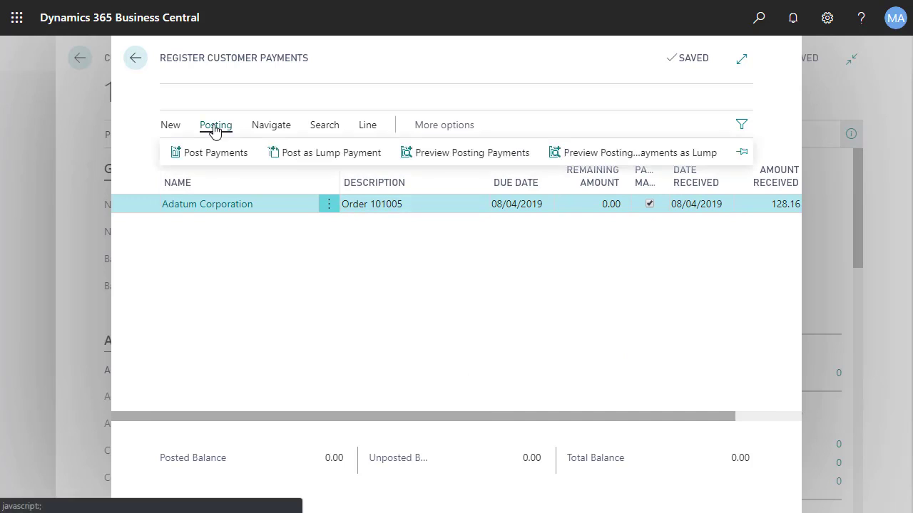
left_click(212, 153)
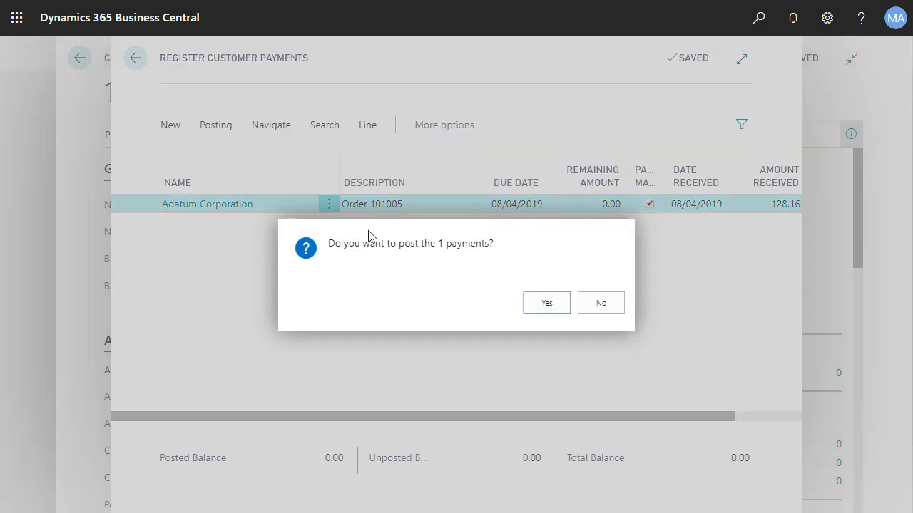
left_click(547, 305)
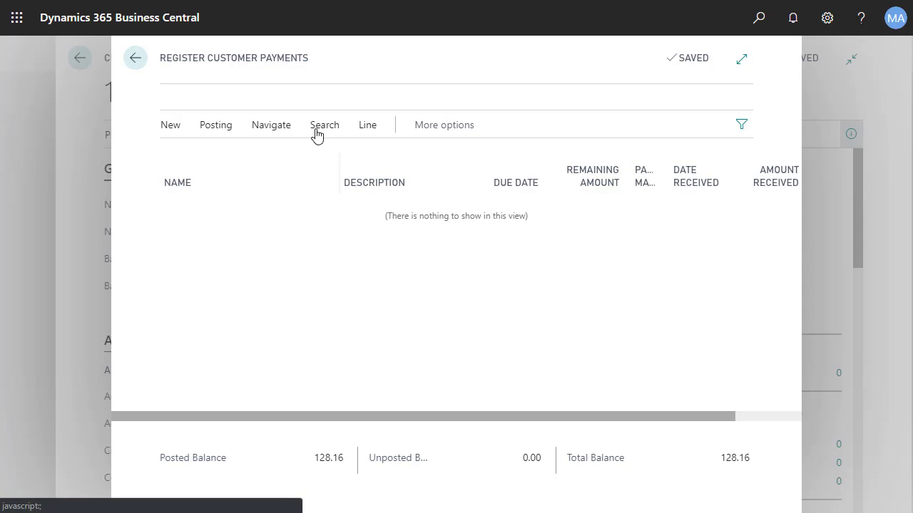
left_click(138, 63)
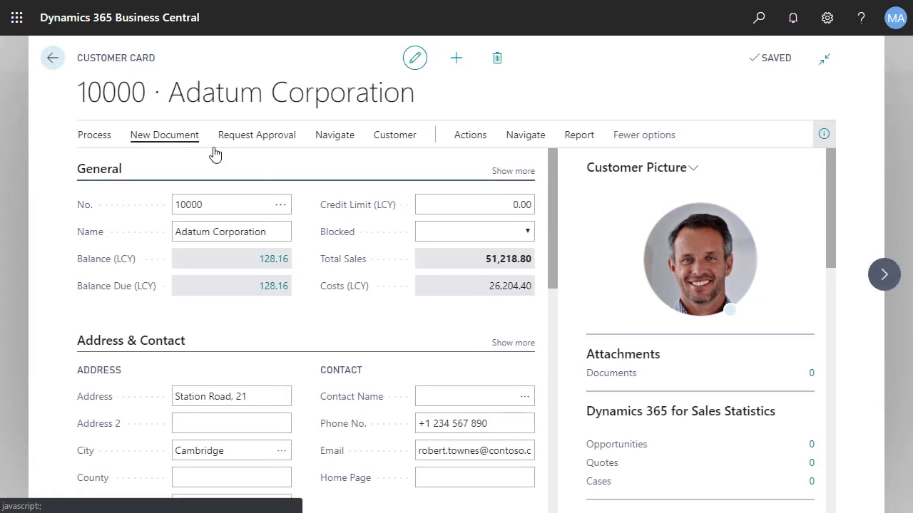
Step: Update the Adatum Corporation account statistics in Dynamics 365 for Sales from the customer card
left_click(401, 138)
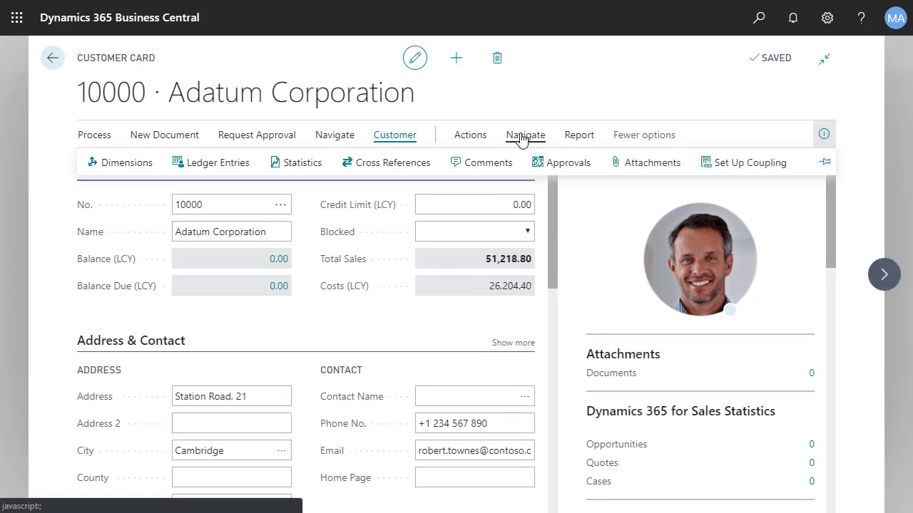
left_click(515, 138)
left_click(279, 163)
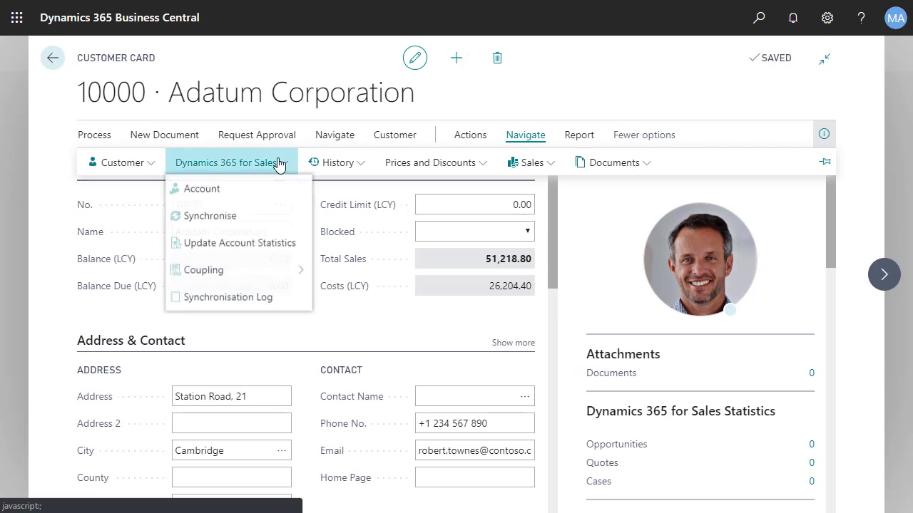
left_click(263, 243)
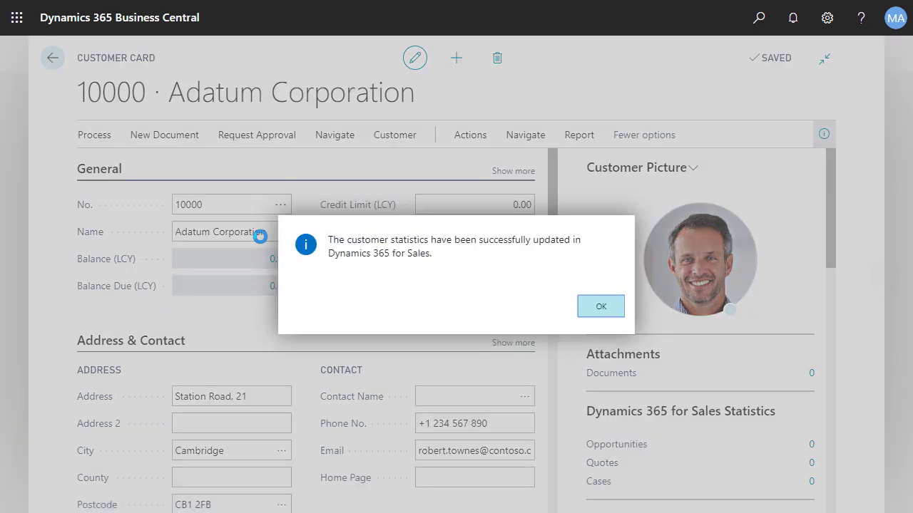
left_click(598, 308)
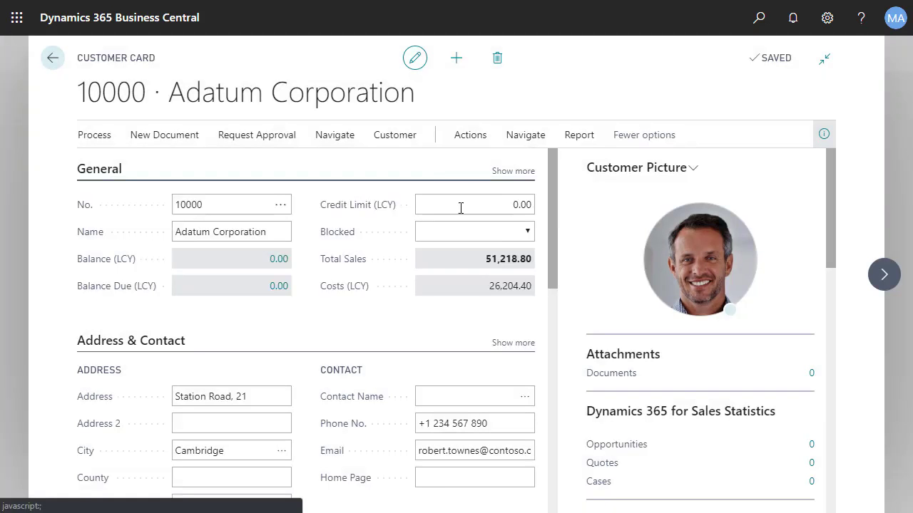
Step: Open Adatum Corporation's coupled Dynamics 365 for Sales account and examine its balance and sales statistics
left_click(401, 136)
left_click(524, 137)
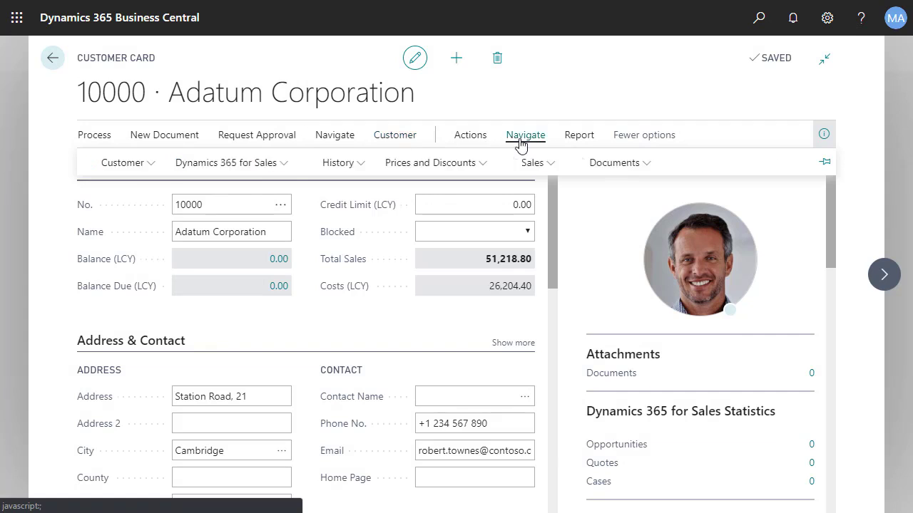
left_click(267, 164)
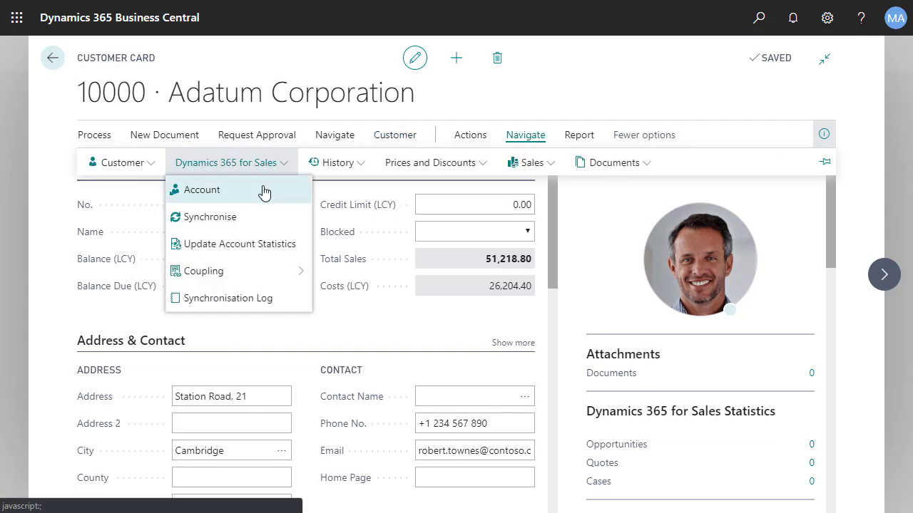
left_click(262, 189)
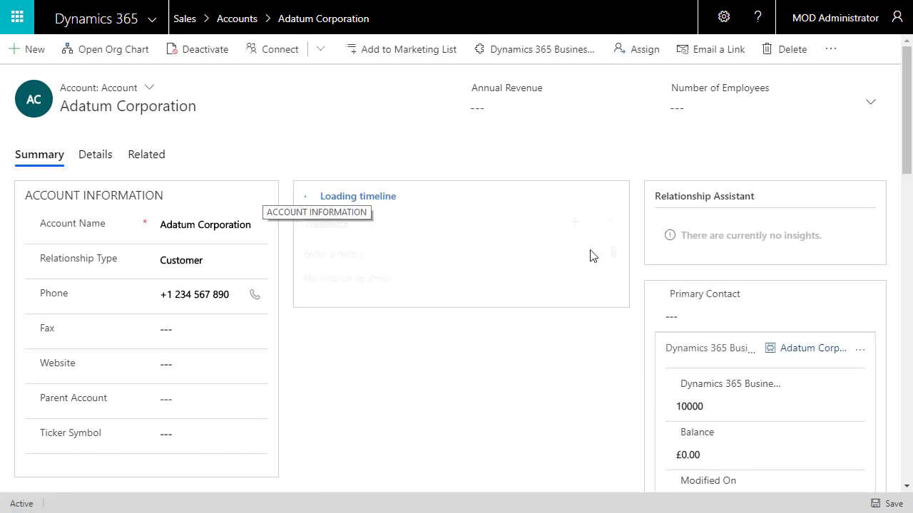
scroll(727, 319, "down", 2)
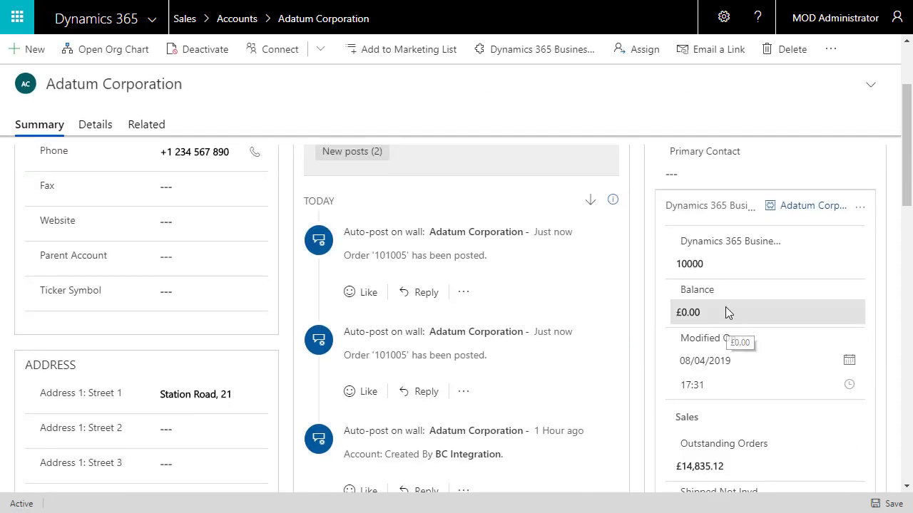
scroll(725, 307, "up", 3)
Step: Switch to Sales Hub, show the All Invoices view and sort the invoices by Name
left_click(182, 20)
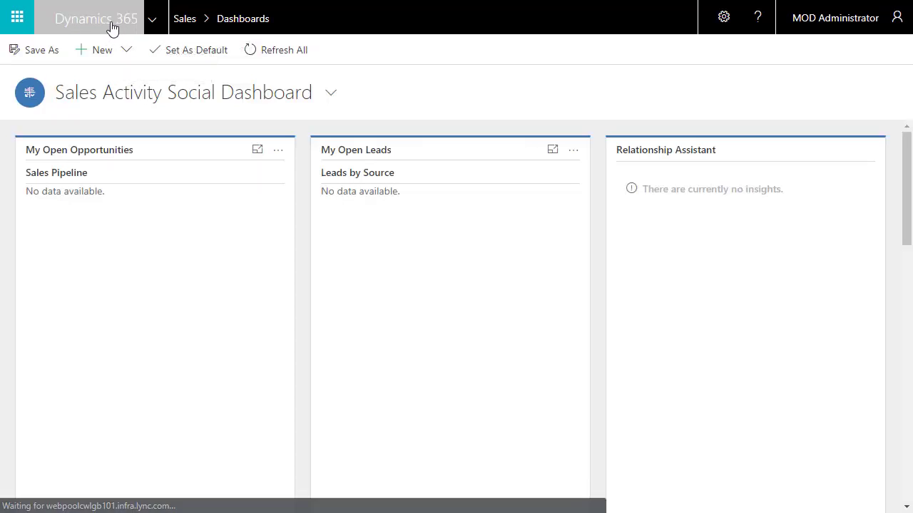
left_click(156, 25)
left_click(84, 159)
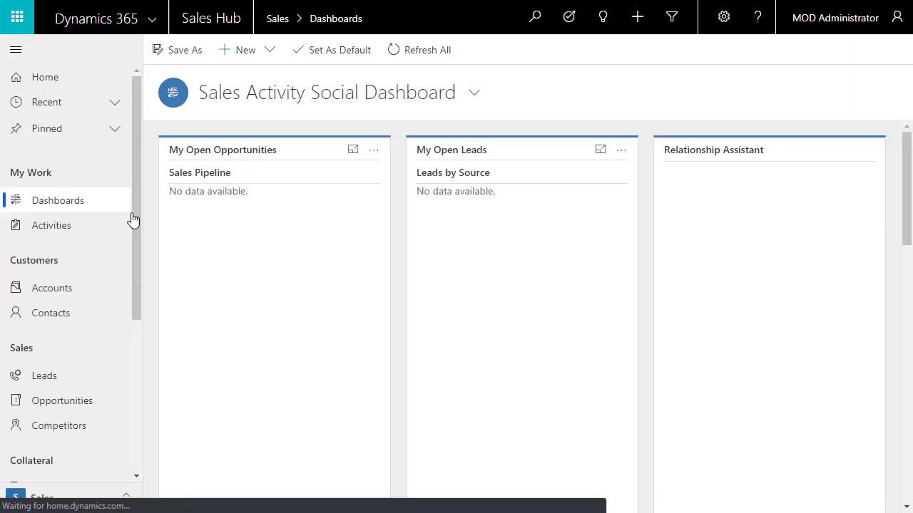
scroll(135, 297, "down", 1)
scroll(137, 335, "down", 3)
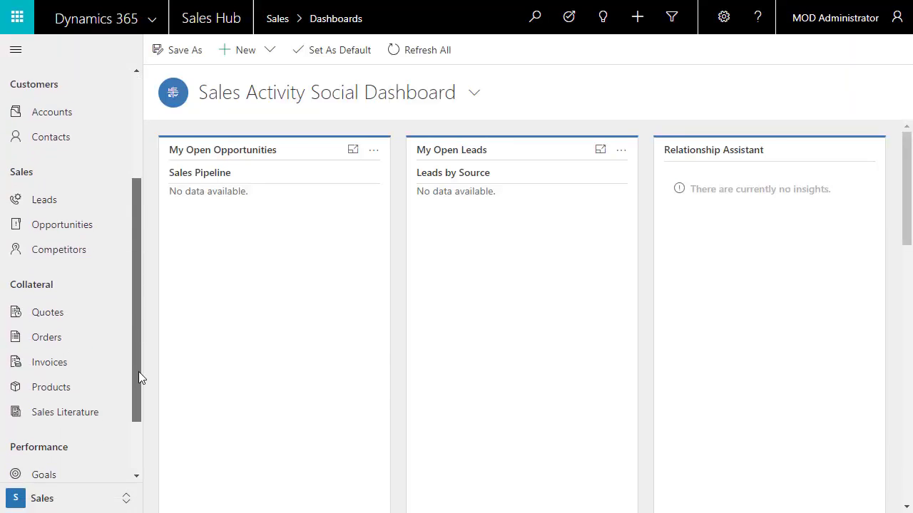
left_click(43, 309)
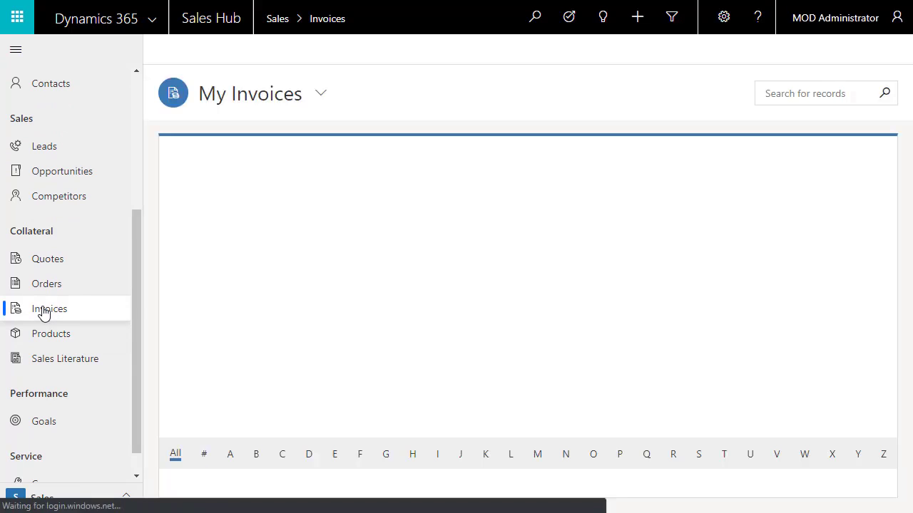
left_click(293, 100)
left_click(258, 186)
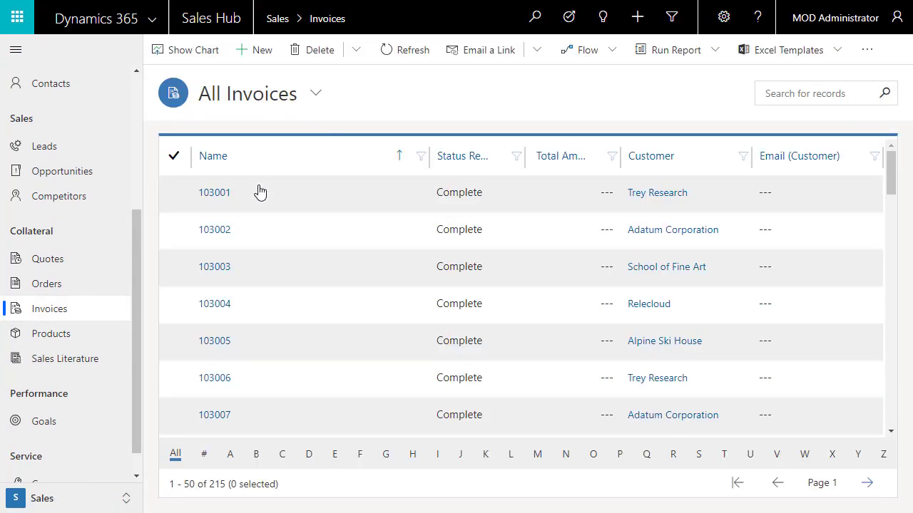
left_click(231, 161)
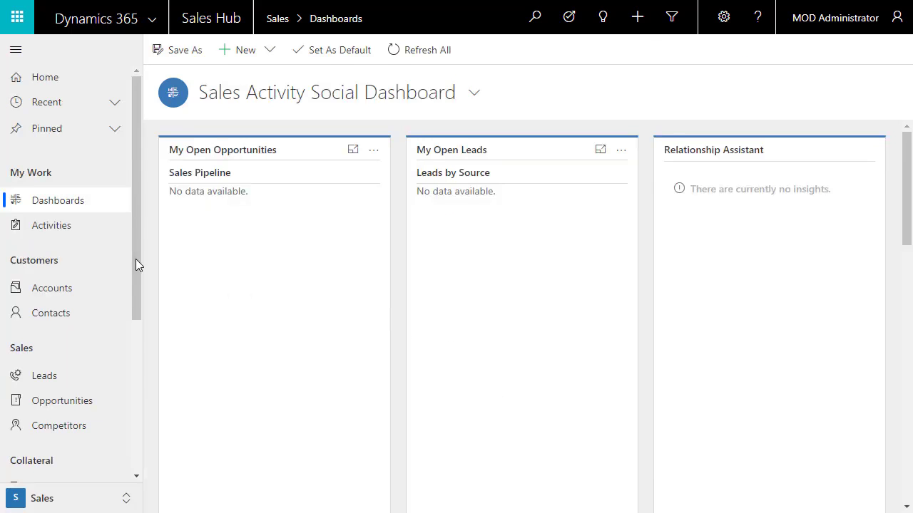
Step: Open the New office quote for Trey Research in Sales Hub and activate it
scroll(126, 366, "down", 3)
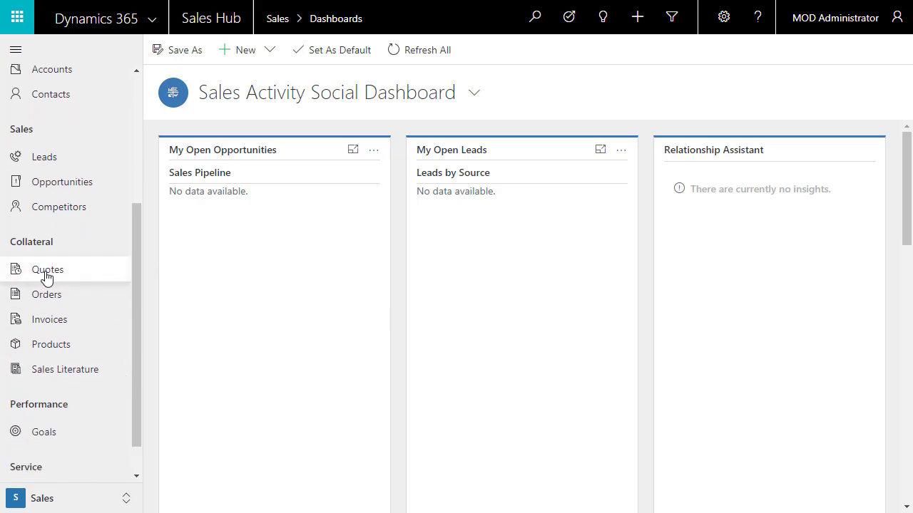
left_click(47, 275)
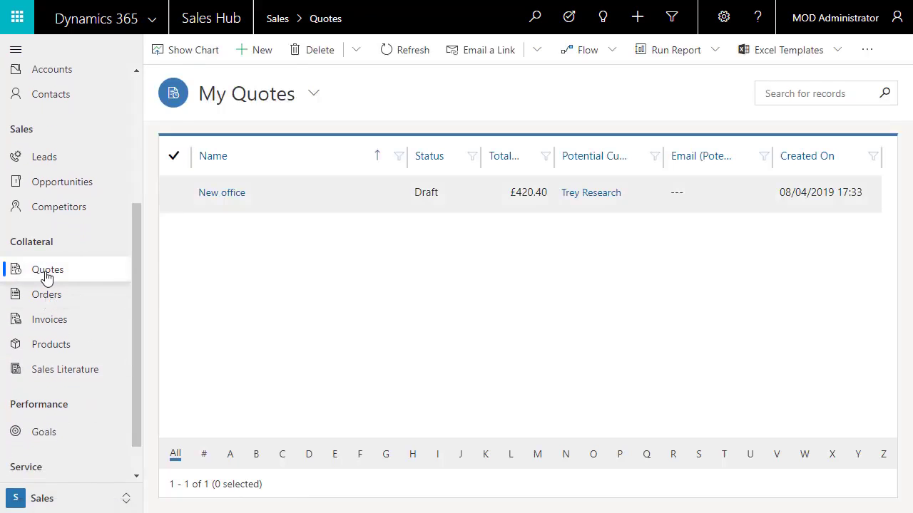
left_click(221, 195)
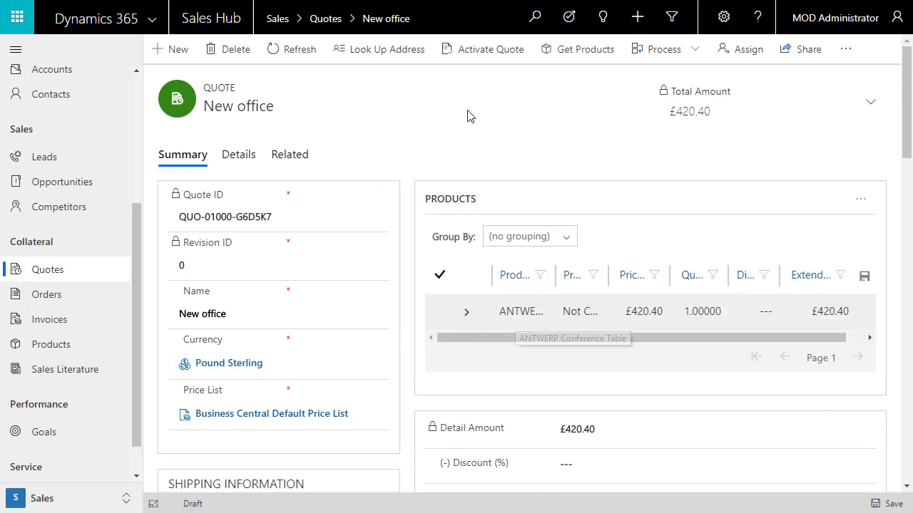
left_click(501, 54)
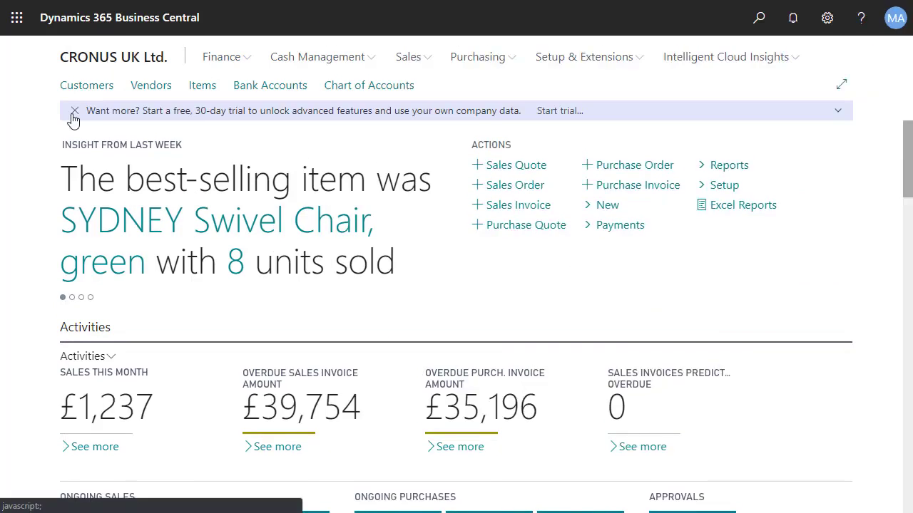
Step: In Business Central, open the Sales Quotes - Microsoft Dynamics 365 for Sales list and process the New office quote in Business Central
left_click(758, 20)
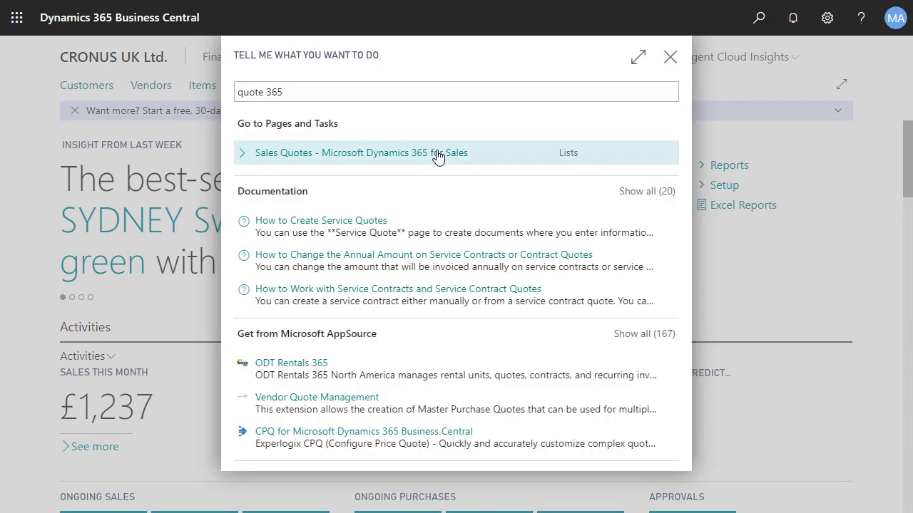
left_click(438, 157)
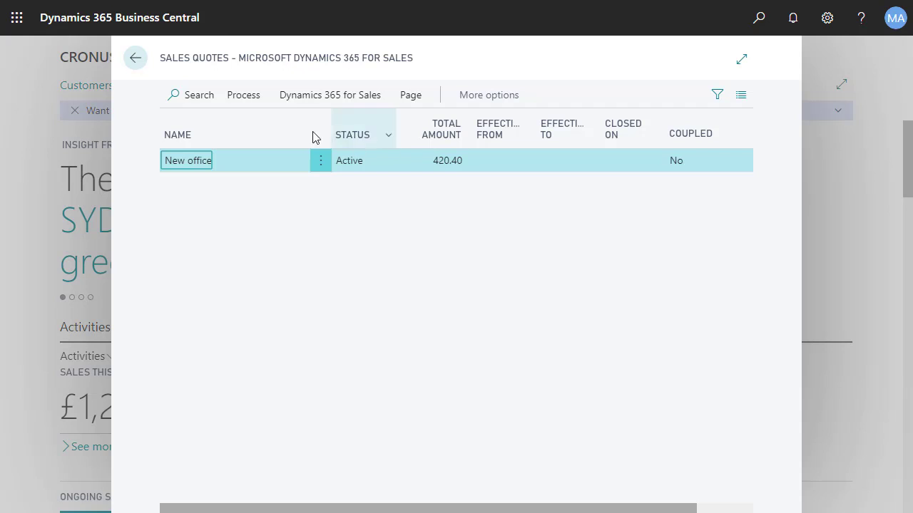
left_click(243, 97)
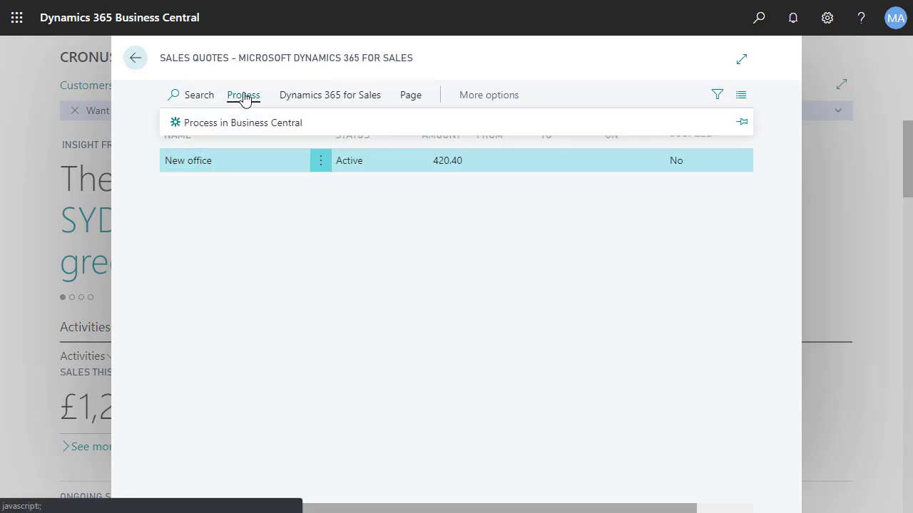
left_click(227, 125)
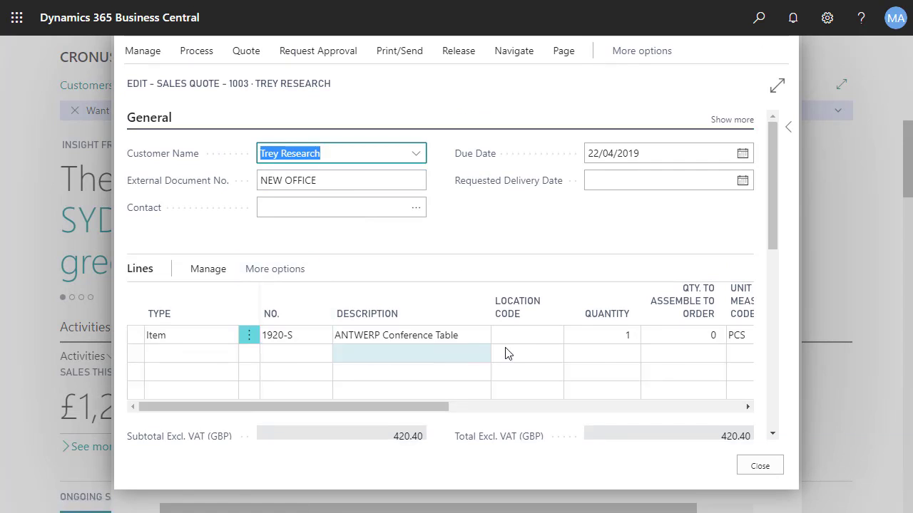
Step: Release the Trey Research sales quote, and close it along with the coupled quotes list
left_click(193, 55)
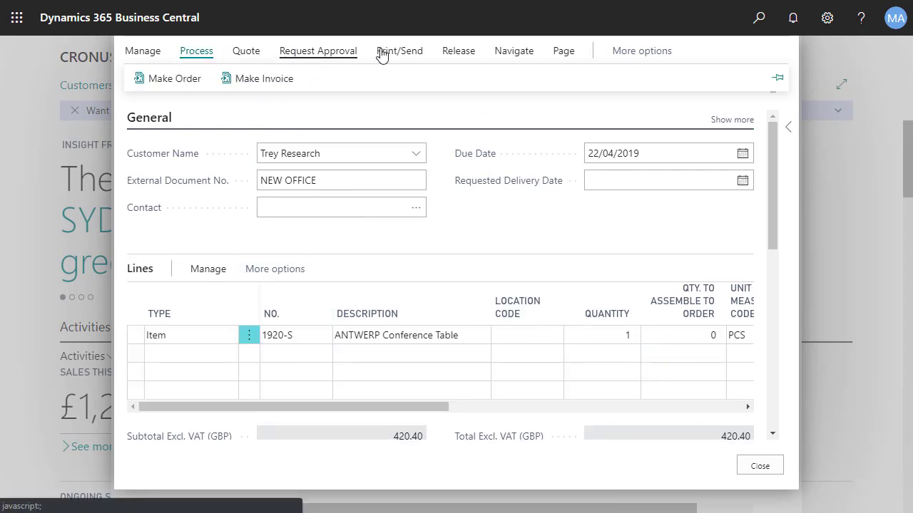
left_click(457, 52)
left_click(167, 84)
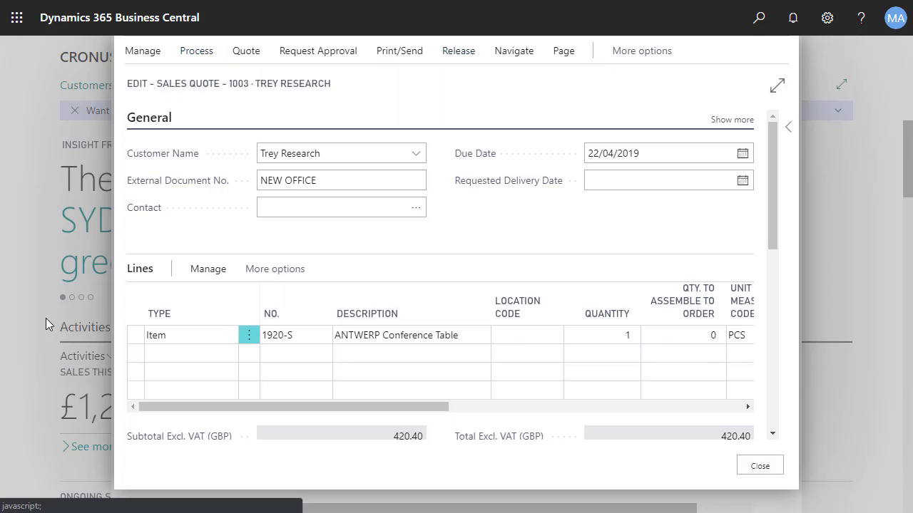
left_click(759, 465)
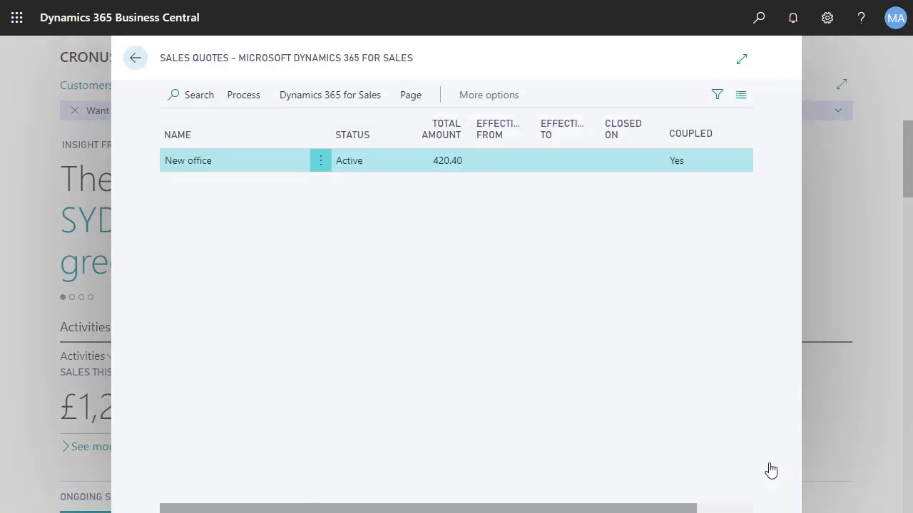
left_click(133, 60)
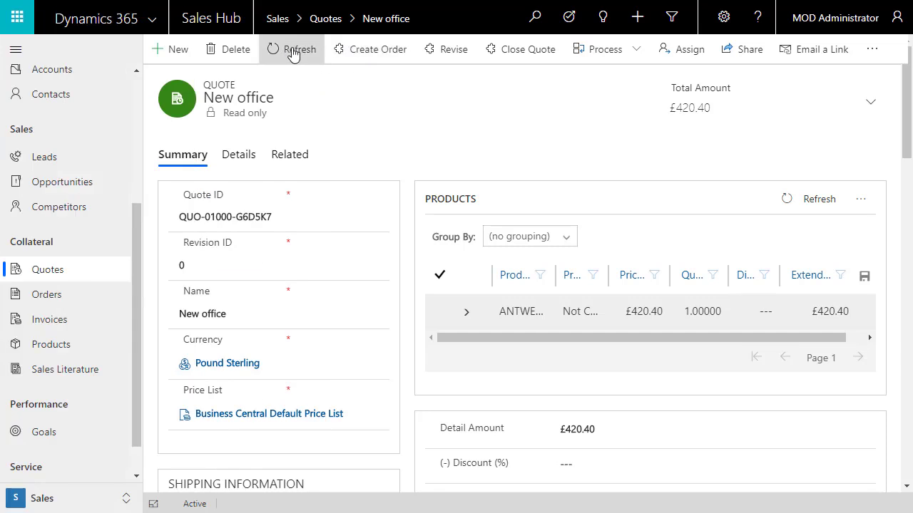
Step: Switch to Sales Hub, revise the New office quote and add the existing product BERLIN Guest Chair, yellow with quantity 6
left_click(437, 50)
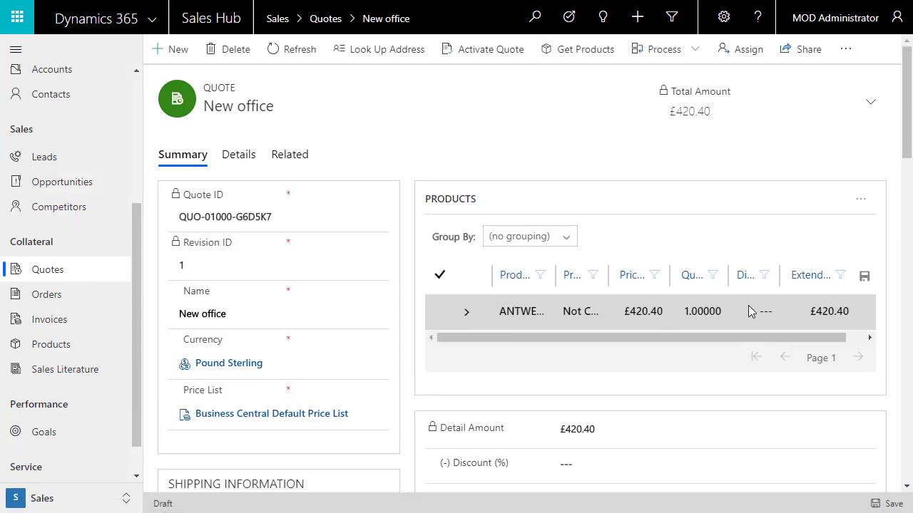
left_click(860, 200)
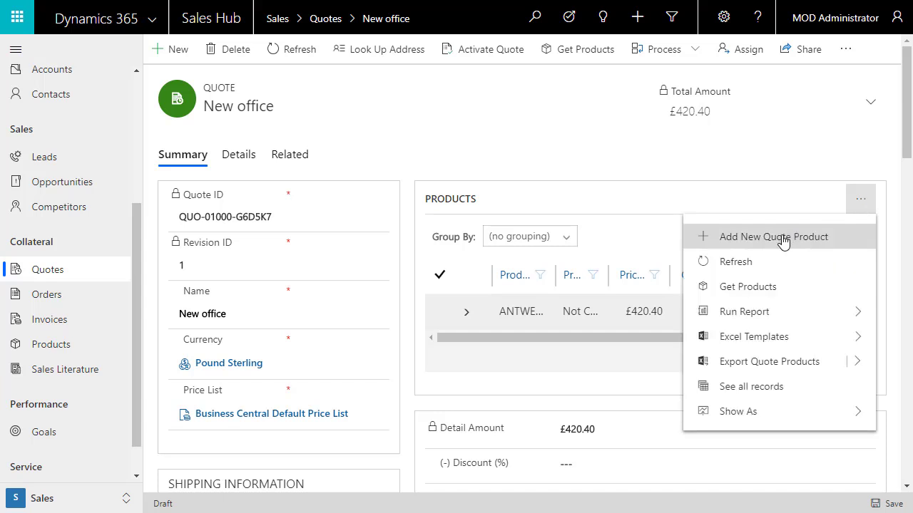
left_click(758, 236)
left_click(875, 164)
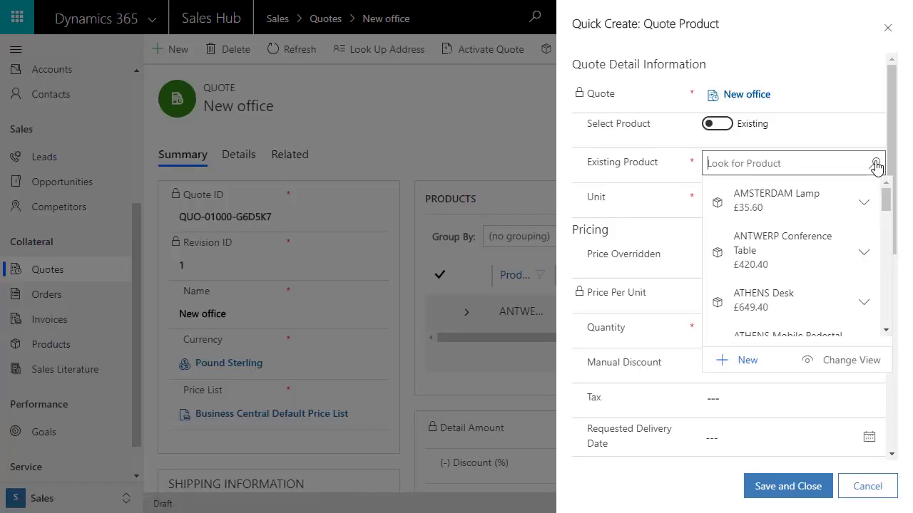
scroll(884, 328, "down", 3)
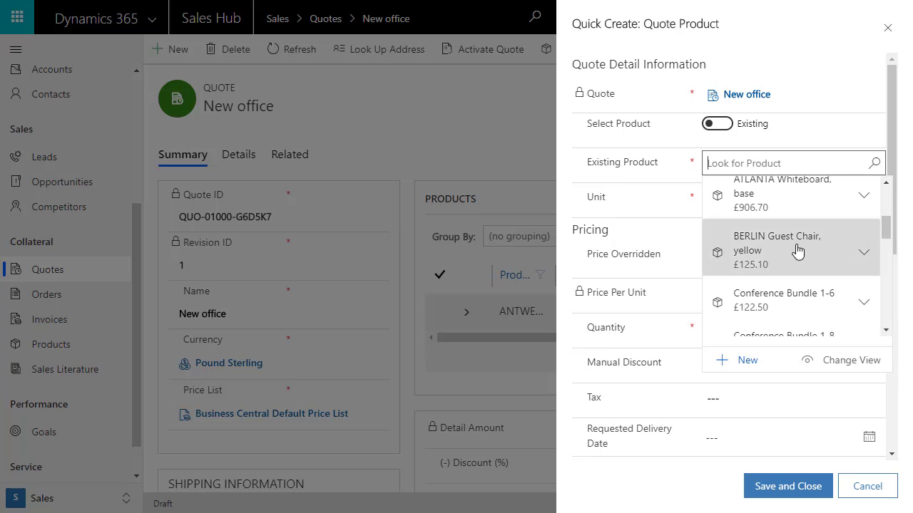
left_click(797, 253)
left_click(738, 327)
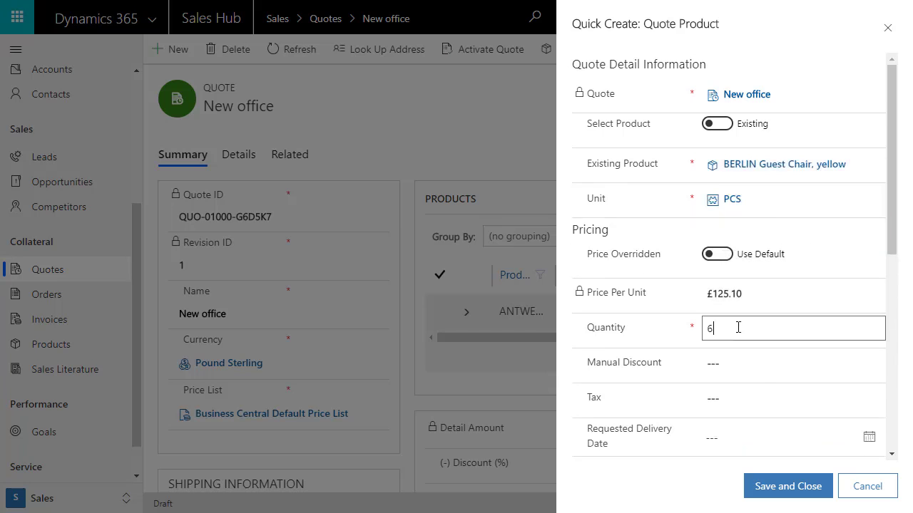
key("Tab")
left_click(810, 486)
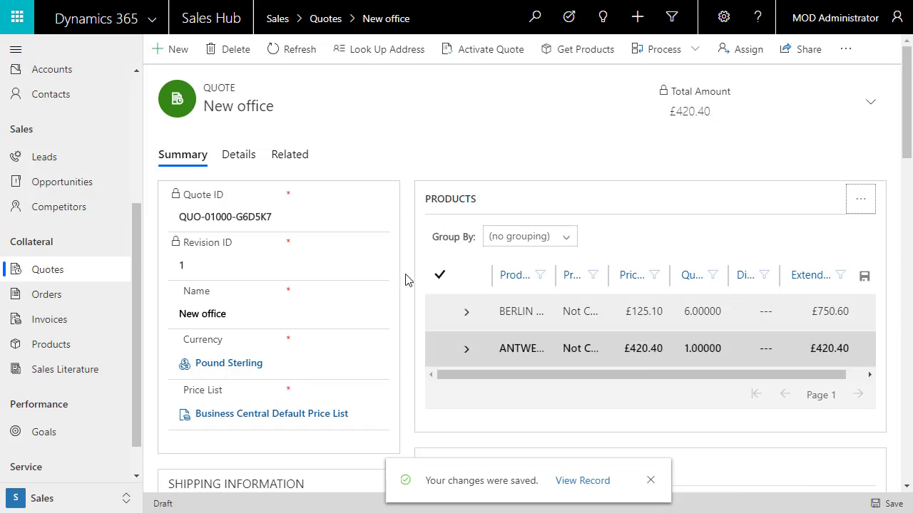
Step: Activate the revised New office quote in Sales Hub, and process it again from the Dynamics 365 Sales quotes list in Business Central
left_click(475, 54)
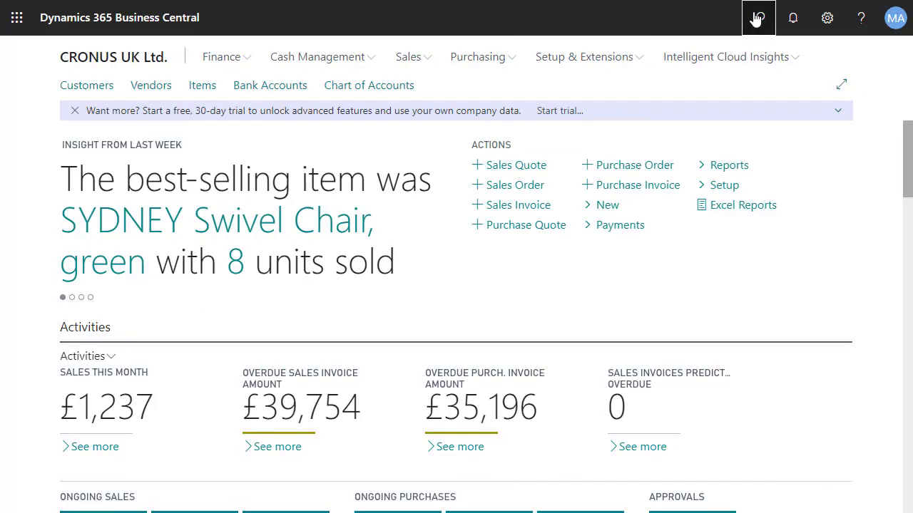
left_click(758, 17)
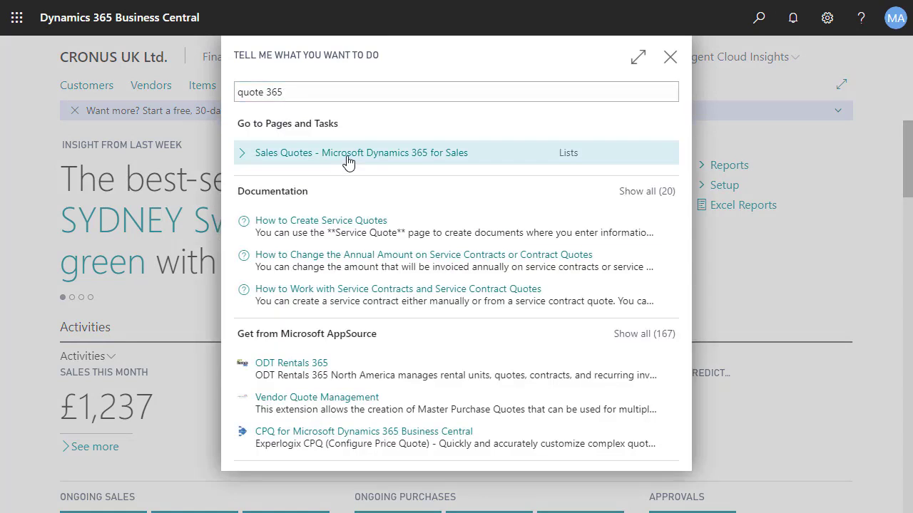
left_click(349, 163)
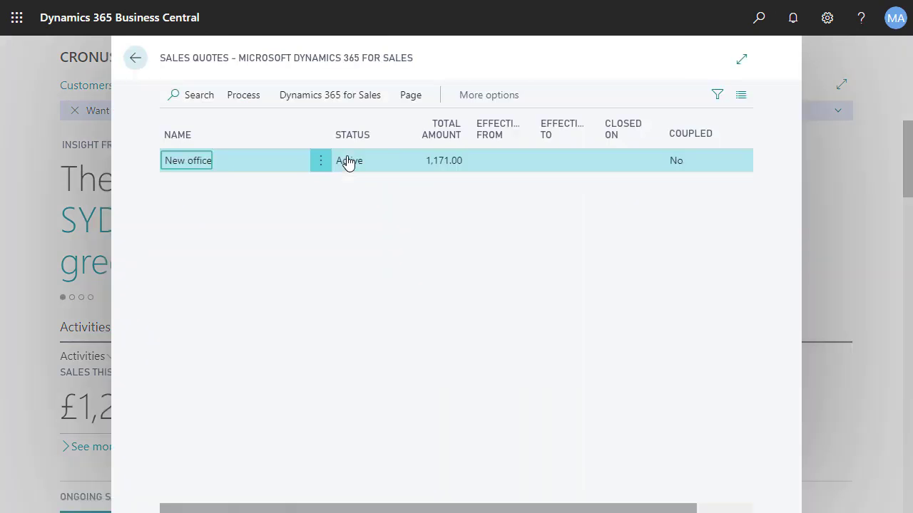
left_click_drag(349, 509, 267, 489)
left_click(255, 96)
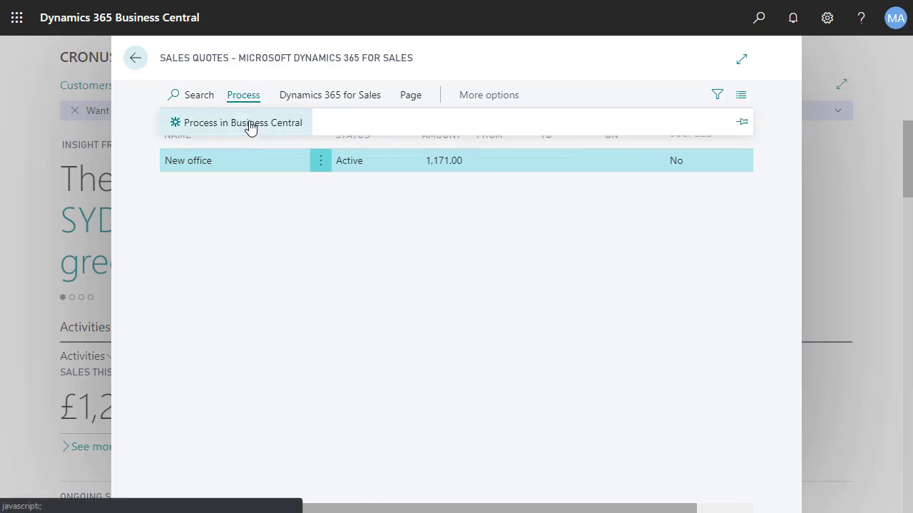
left_click(250, 128)
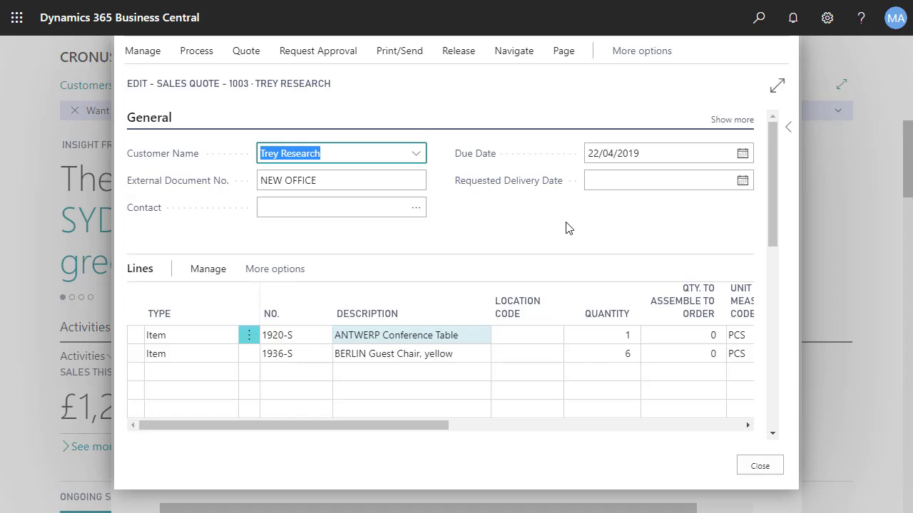
Step: Show the additional general details of the Trey Research sales quote and open the card of its archived version 1
left_click(733, 120)
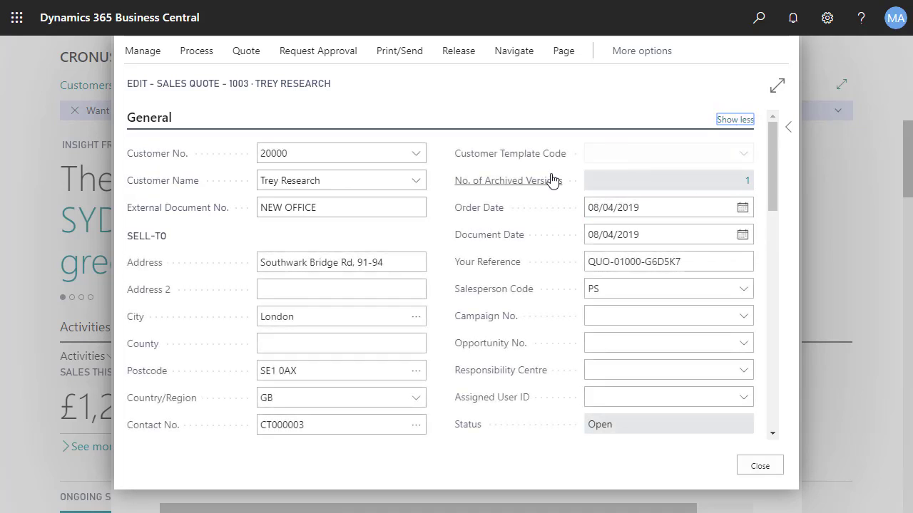
mouse_move(551, 179)
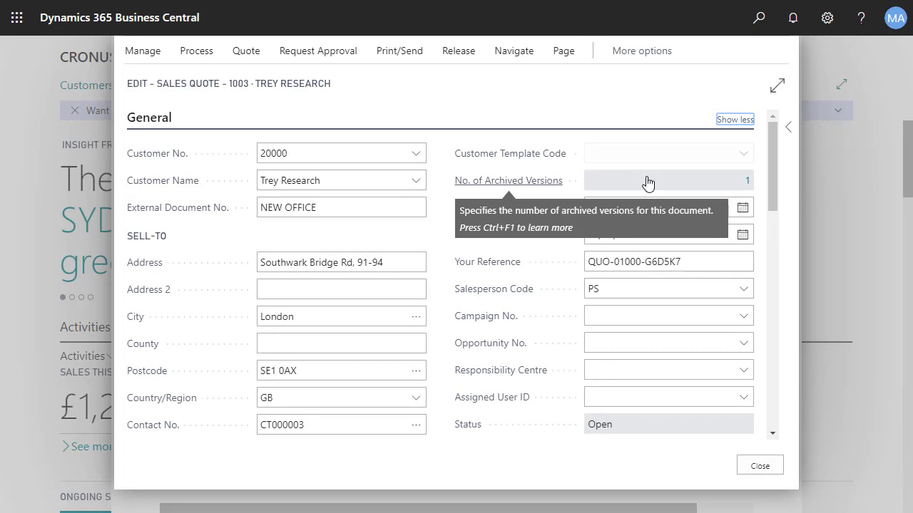
left_click(748, 183)
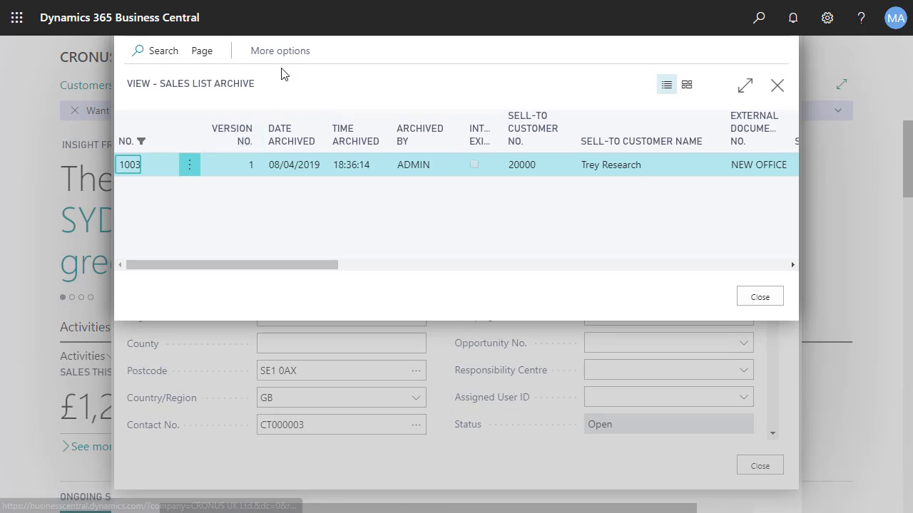
left_click(262, 53)
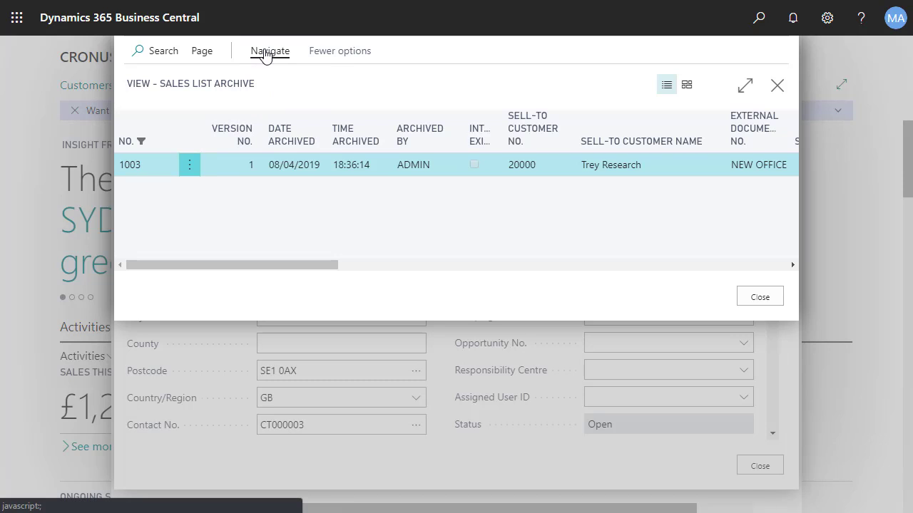
left_click(263, 53)
left_click(159, 80)
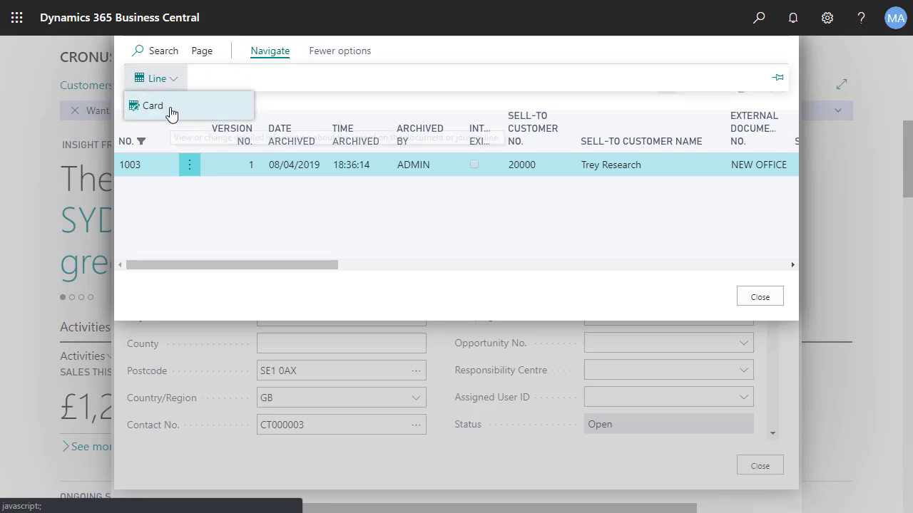
left_click(171, 113)
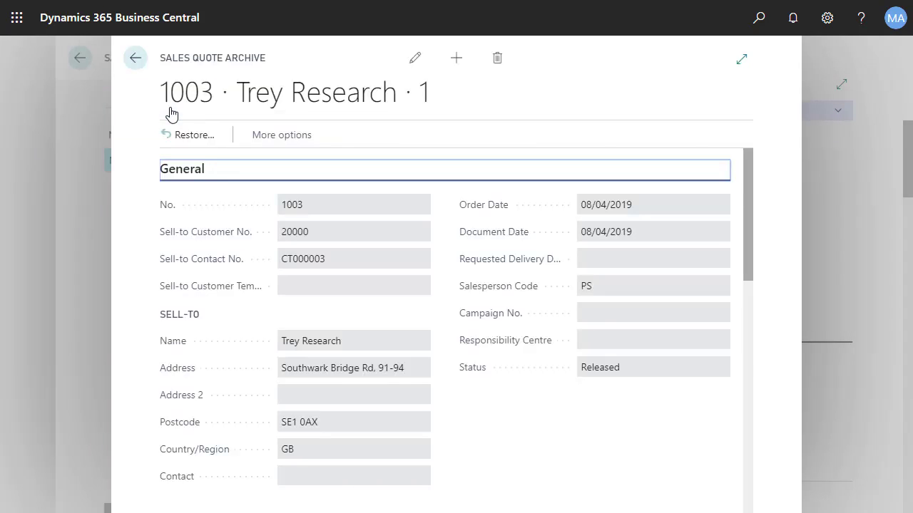